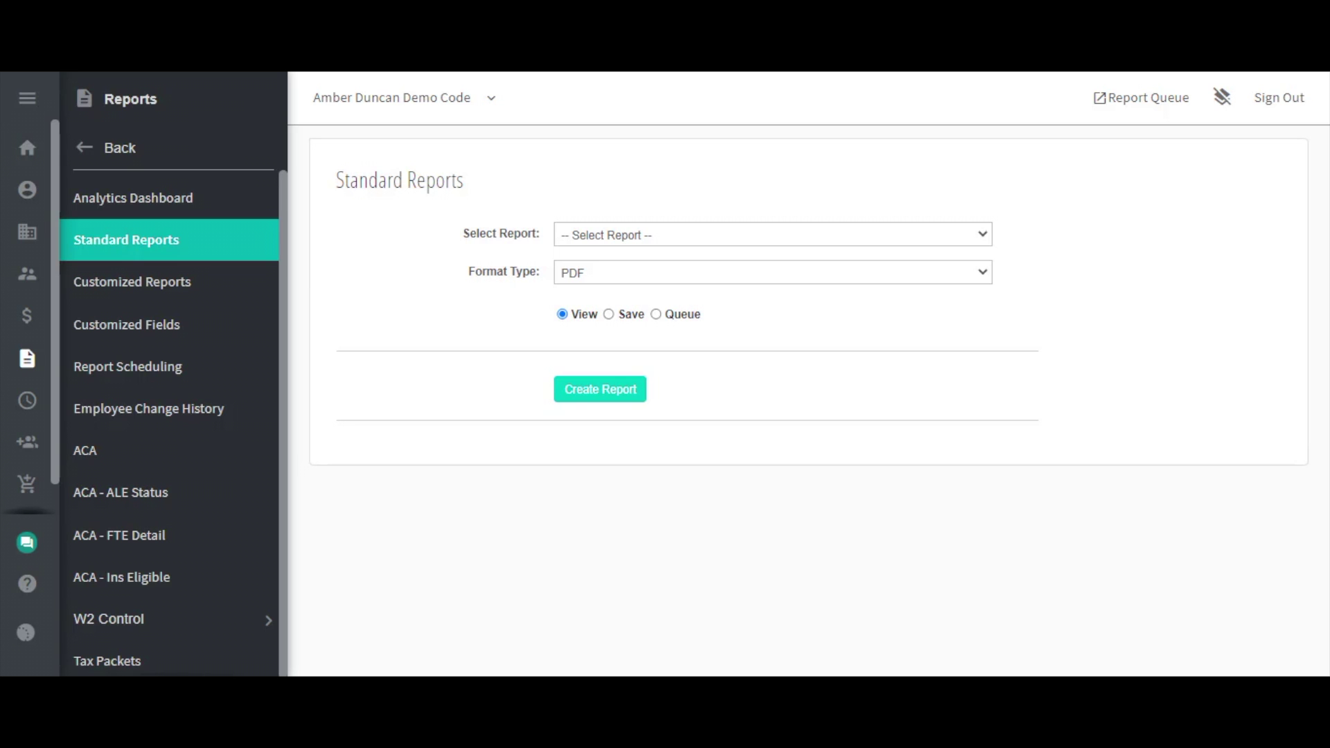
Choose Direct Deposit Register from the list of standard reports.
{"action": "left_click", "coordinate": [944, 239]}
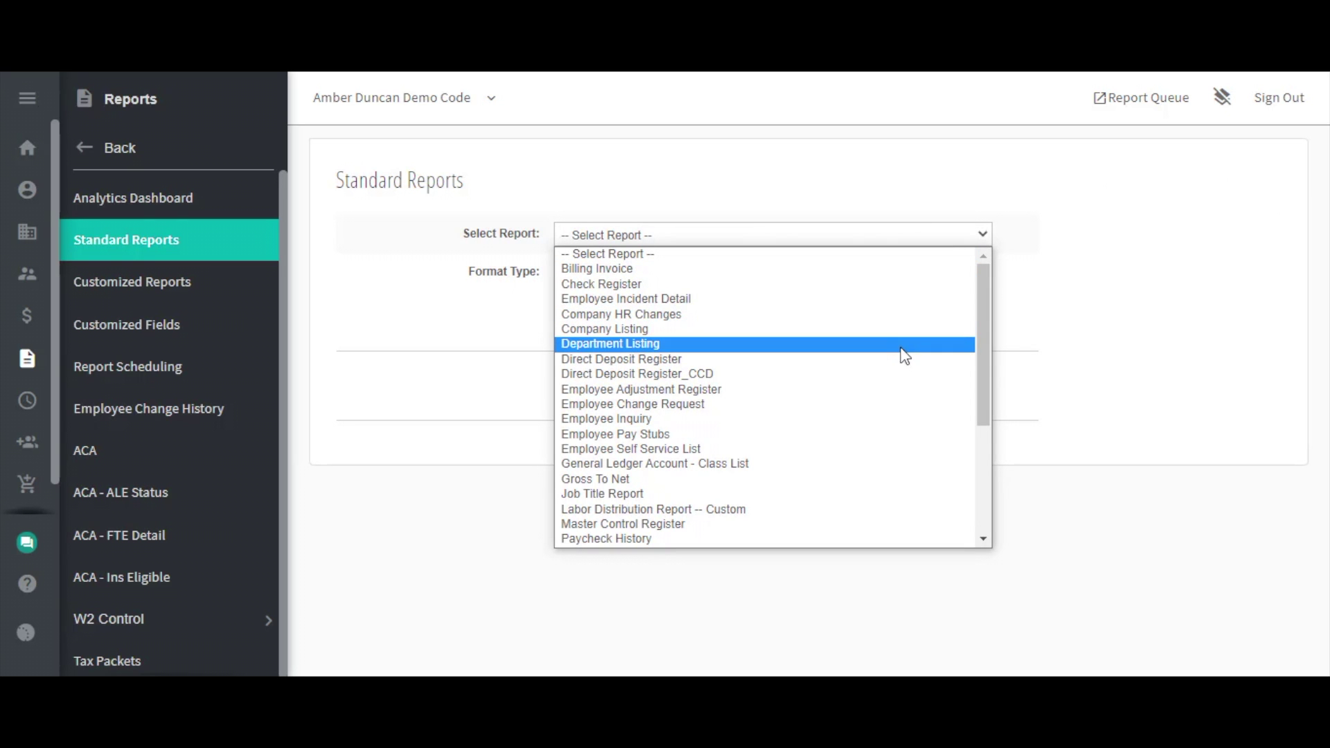
{"action": "left_click_drag", "start_coordinate": [986, 363], "coordinate": [979, 475]}
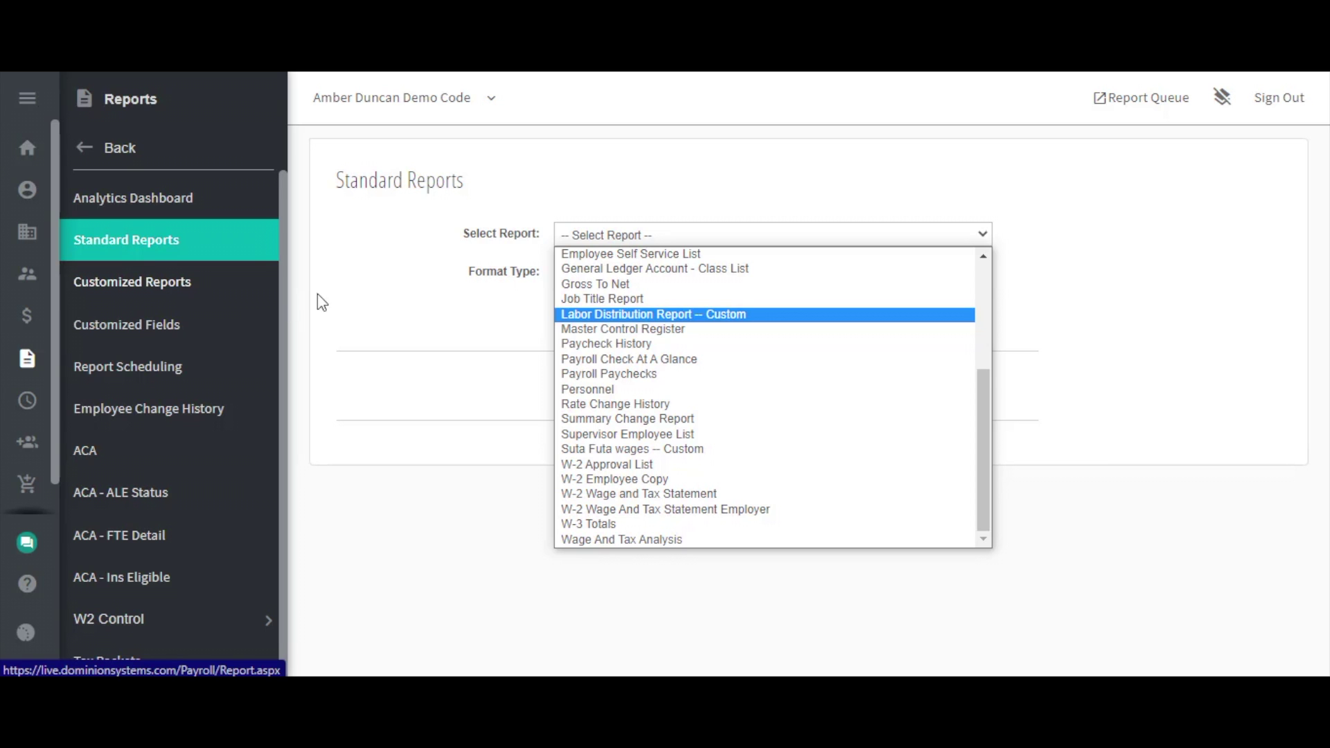
{"action": "left_click_drag", "start_coordinate": [987, 386], "coordinate": [998, 273]}
{"action": "left_click", "coordinate": [712, 358]}
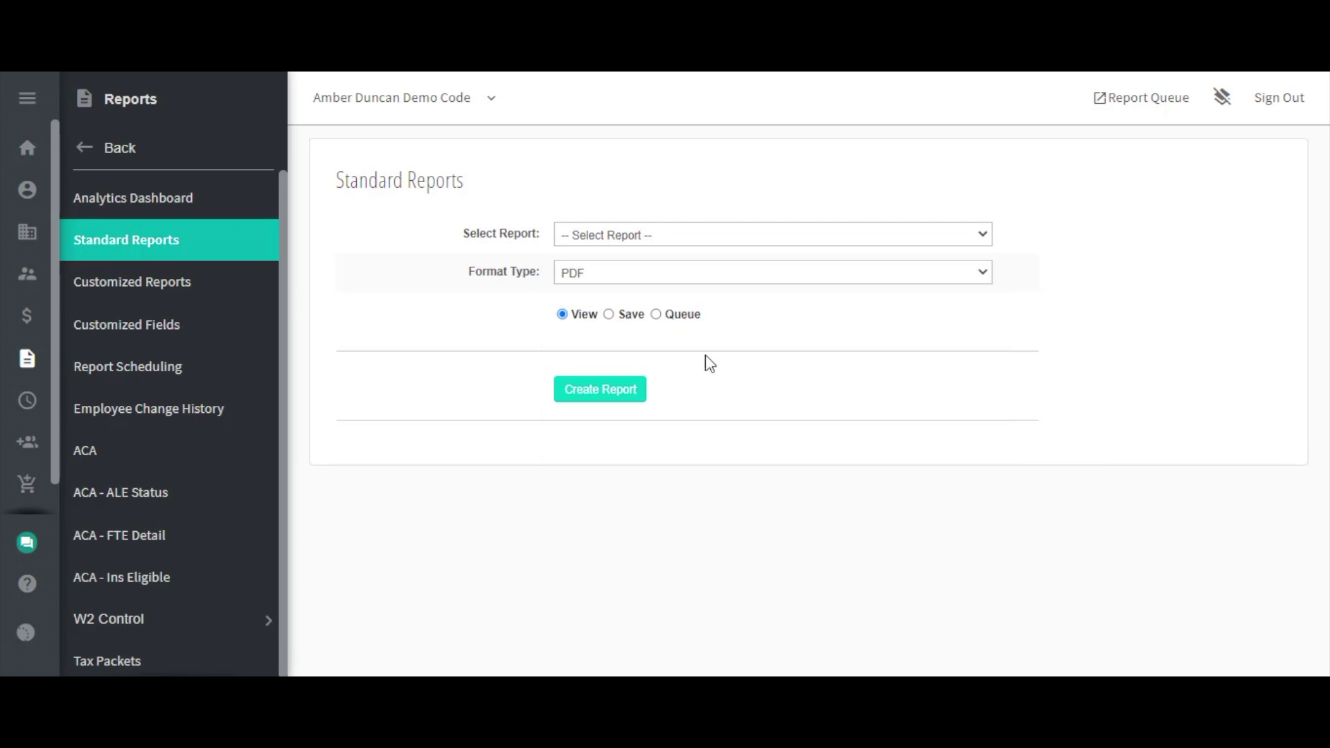
Keep the <Current> payroll selected for the Direct Deposit Register report.
{"action": "left_click", "coordinate": [630, 272]}
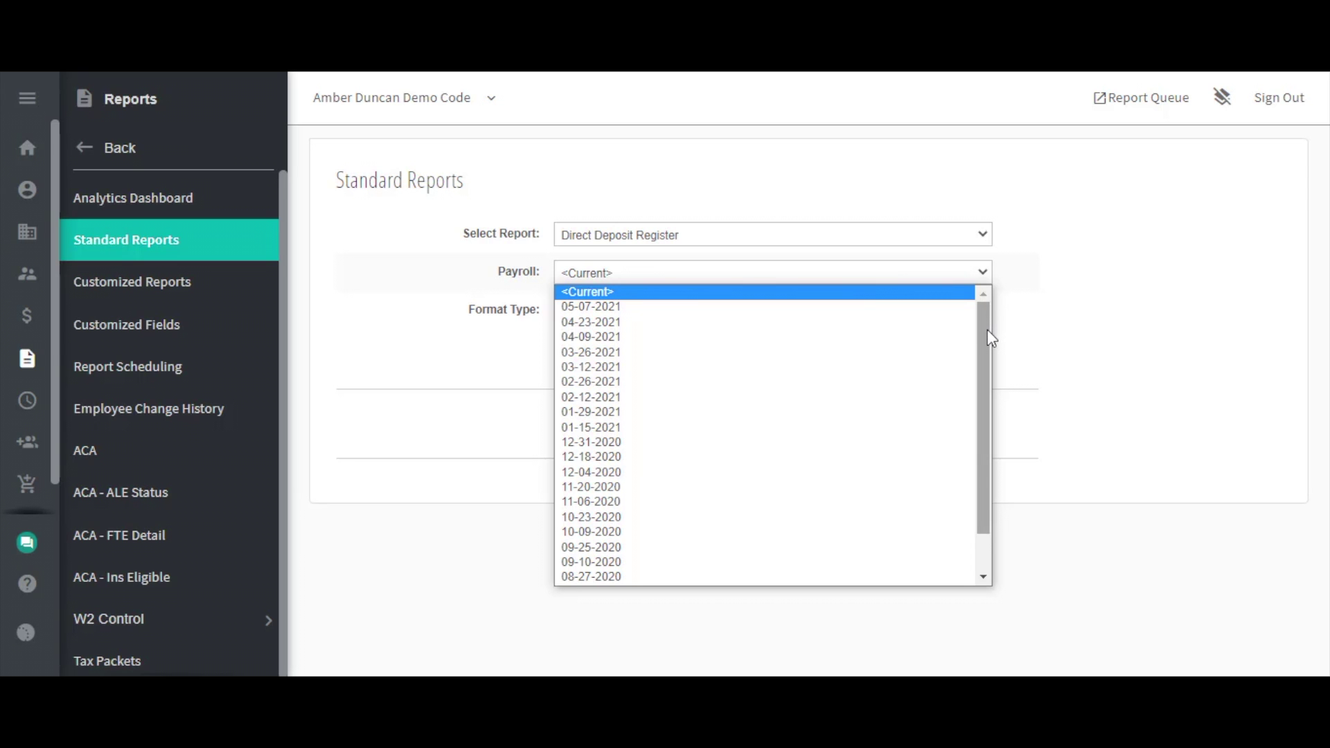
{"action": "mouse_move", "coordinate": [987, 330]}
{"action": "left_mouse_down"}
{"action": "mouse_move", "coordinate": [981, 379]}
{"action": "mouse_move", "coordinate": [996, 317]}
{"action": "left_mouse_up"}
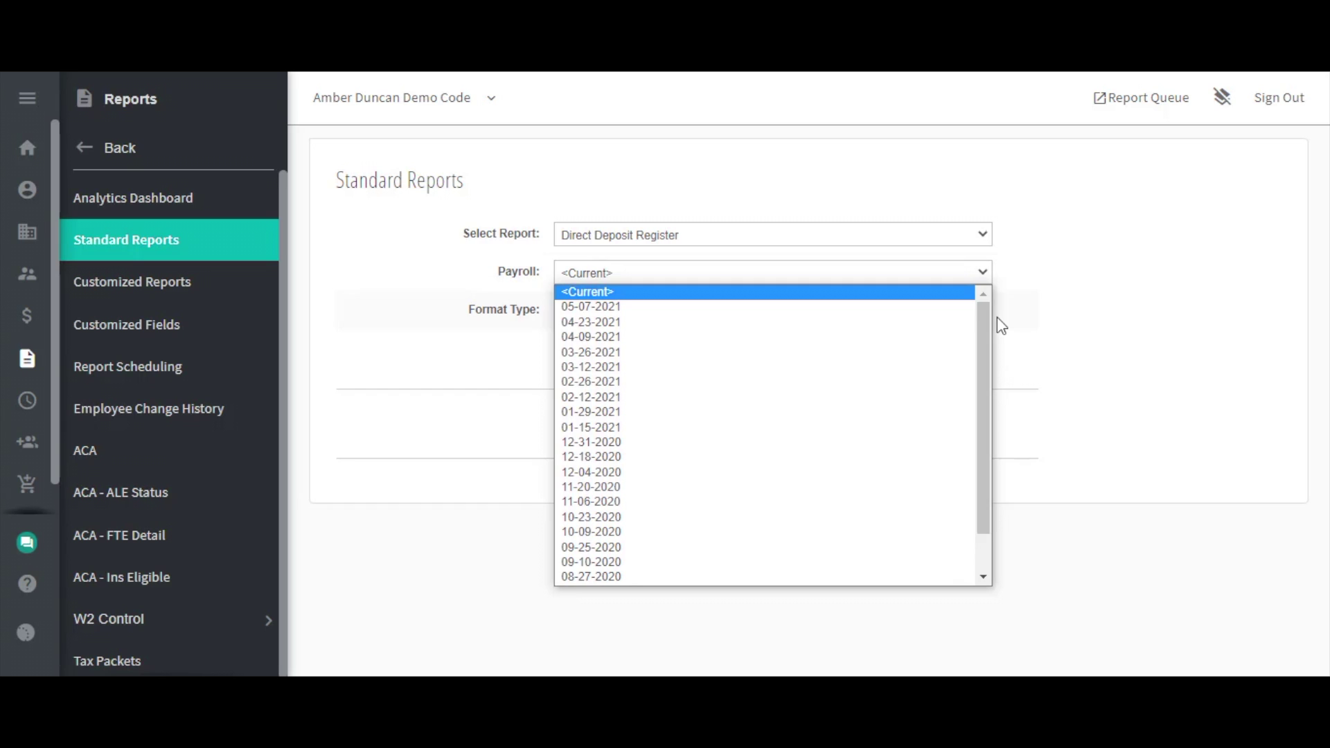
{"action": "left_click", "coordinate": [878, 171]}
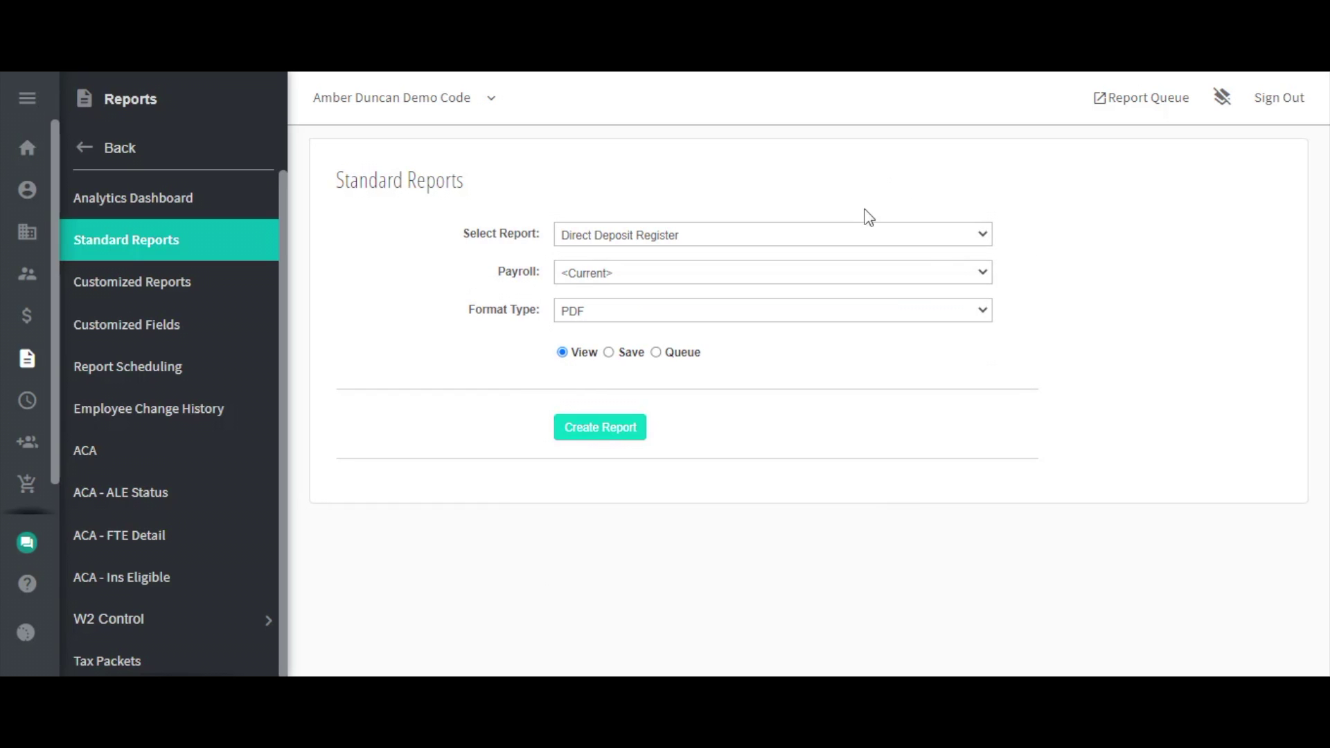
{"action": "left_click", "coordinate": [981, 312]}
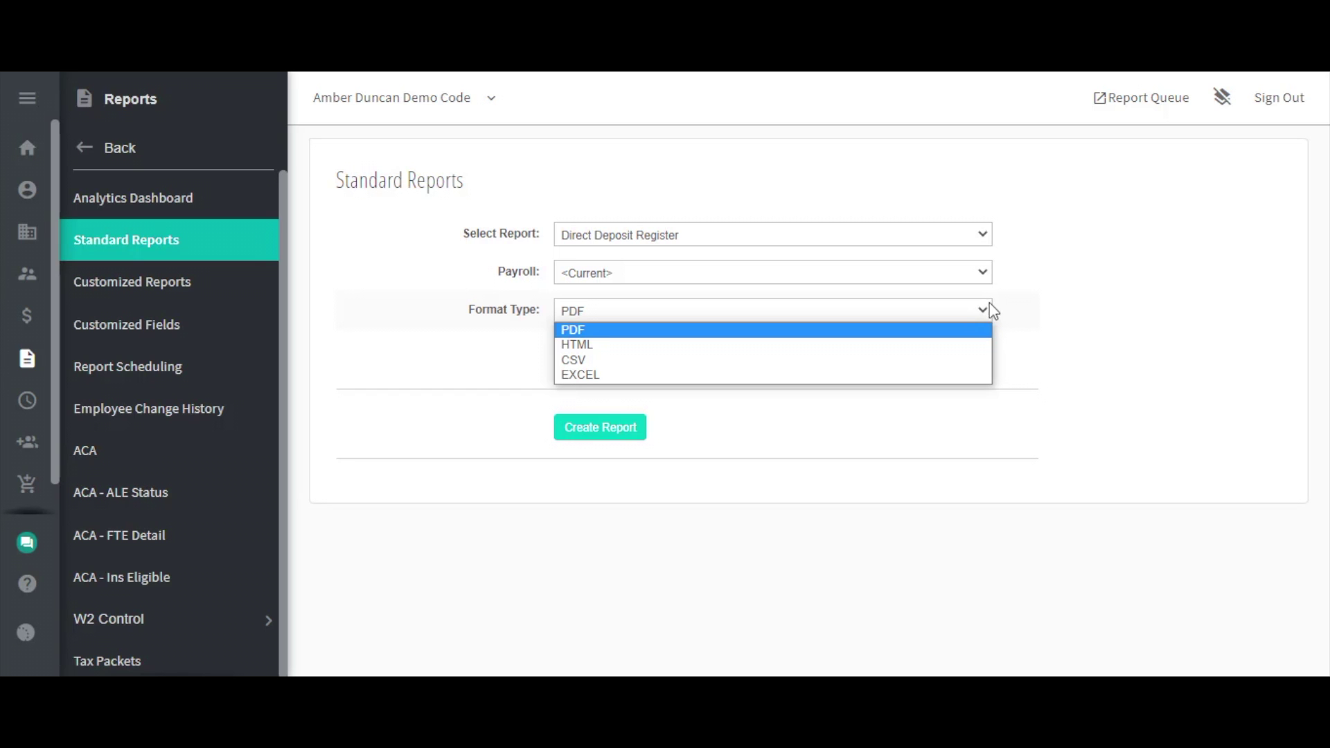
Leave PDF as the format type and bring up the report choices again.
{"action": "left_click", "coordinate": [1077, 256]}
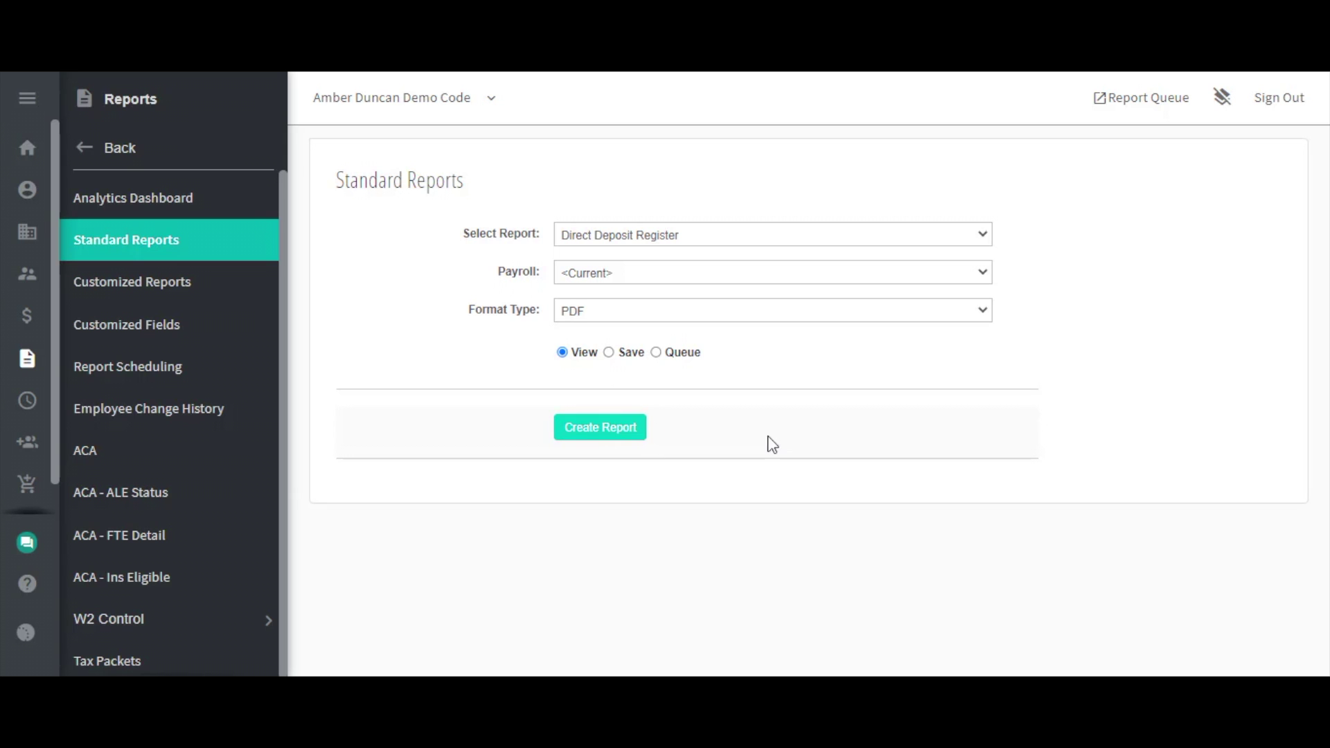
{"action": "left_click", "coordinate": [985, 237]}
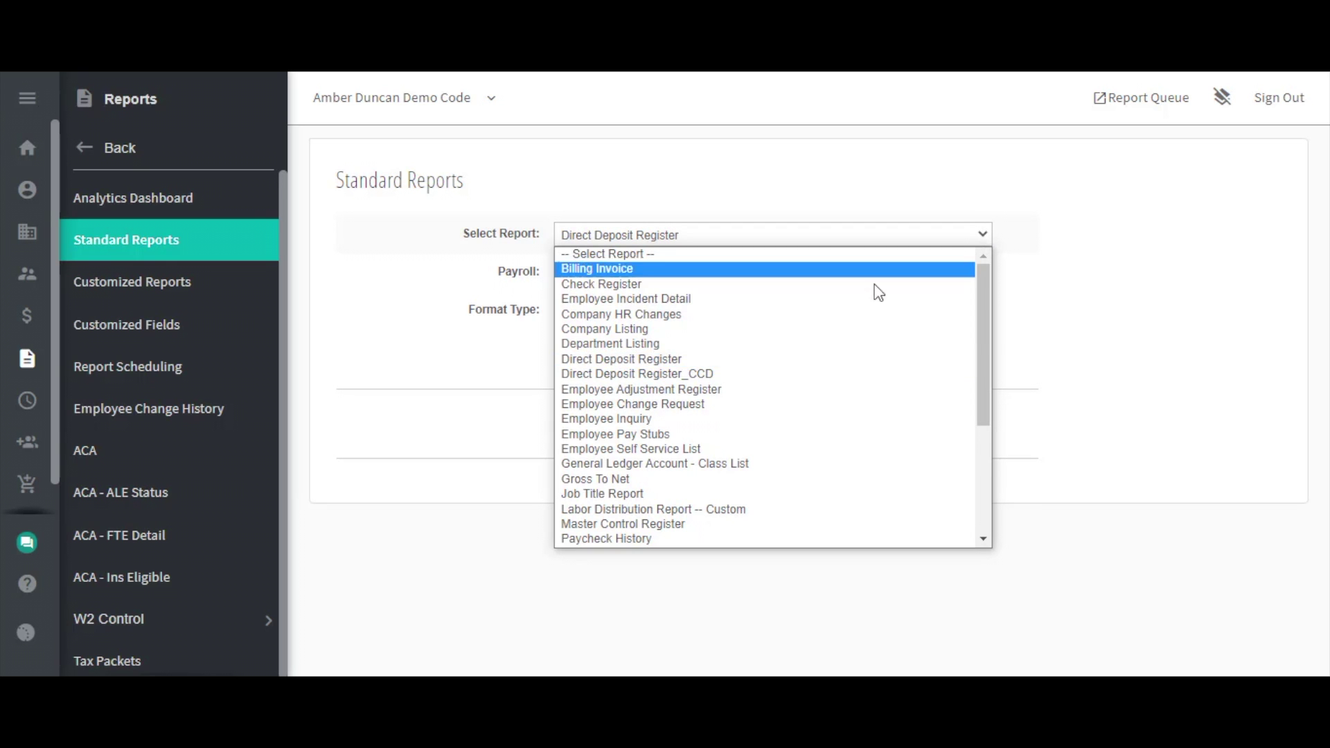
Create the Gross To Net report as a PDF for the current 05/02/2021 payroll.
{"action": "left_click", "coordinate": [624, 479]}
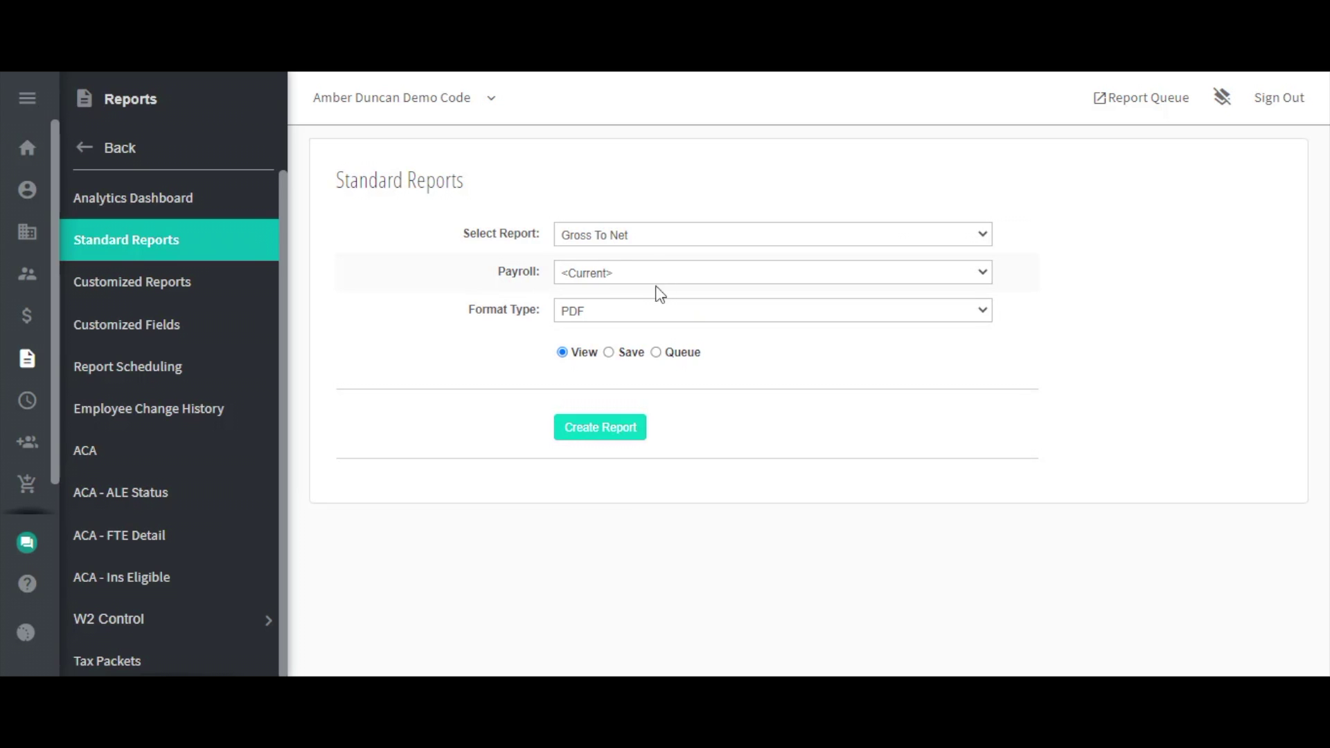
{"action": "left_click", "coordinate": [630, 433]}
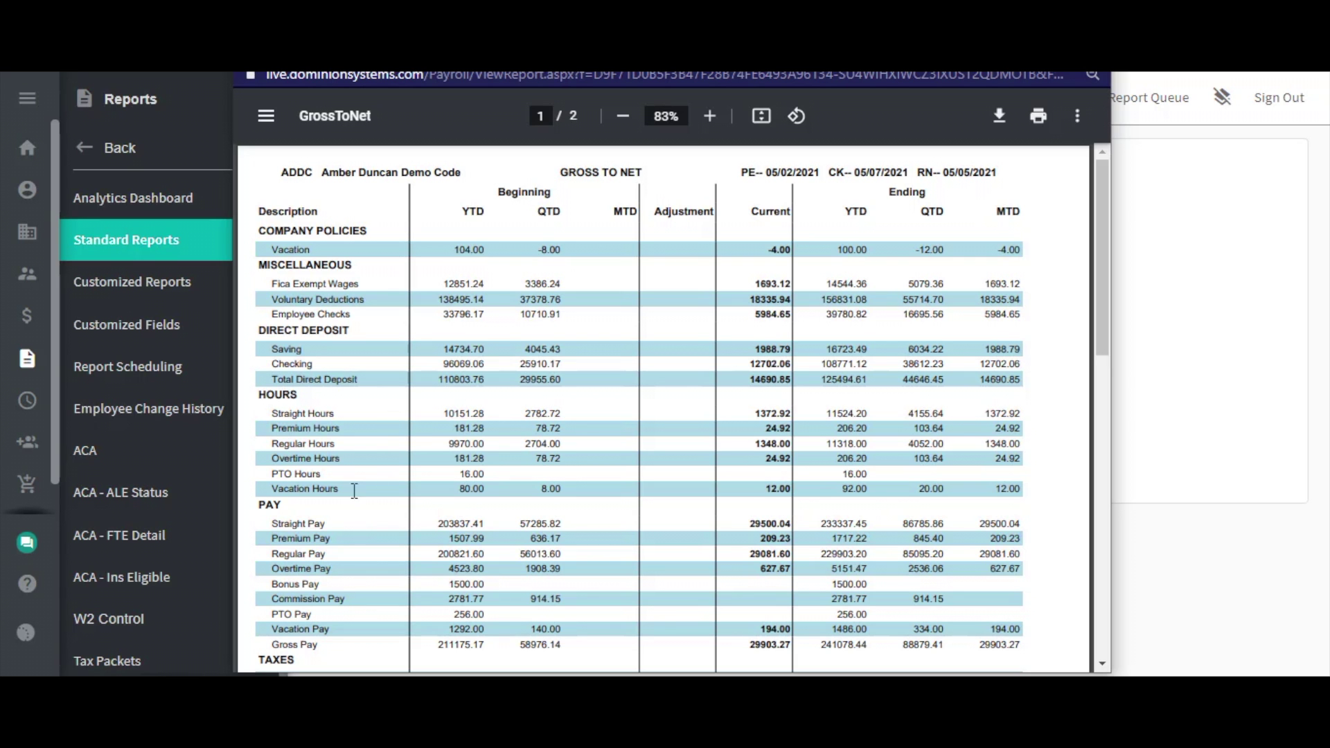
{"action": "scroll", "coordinate": [362, 566], "scroll_direction": "down", "scroll_amount": 3}
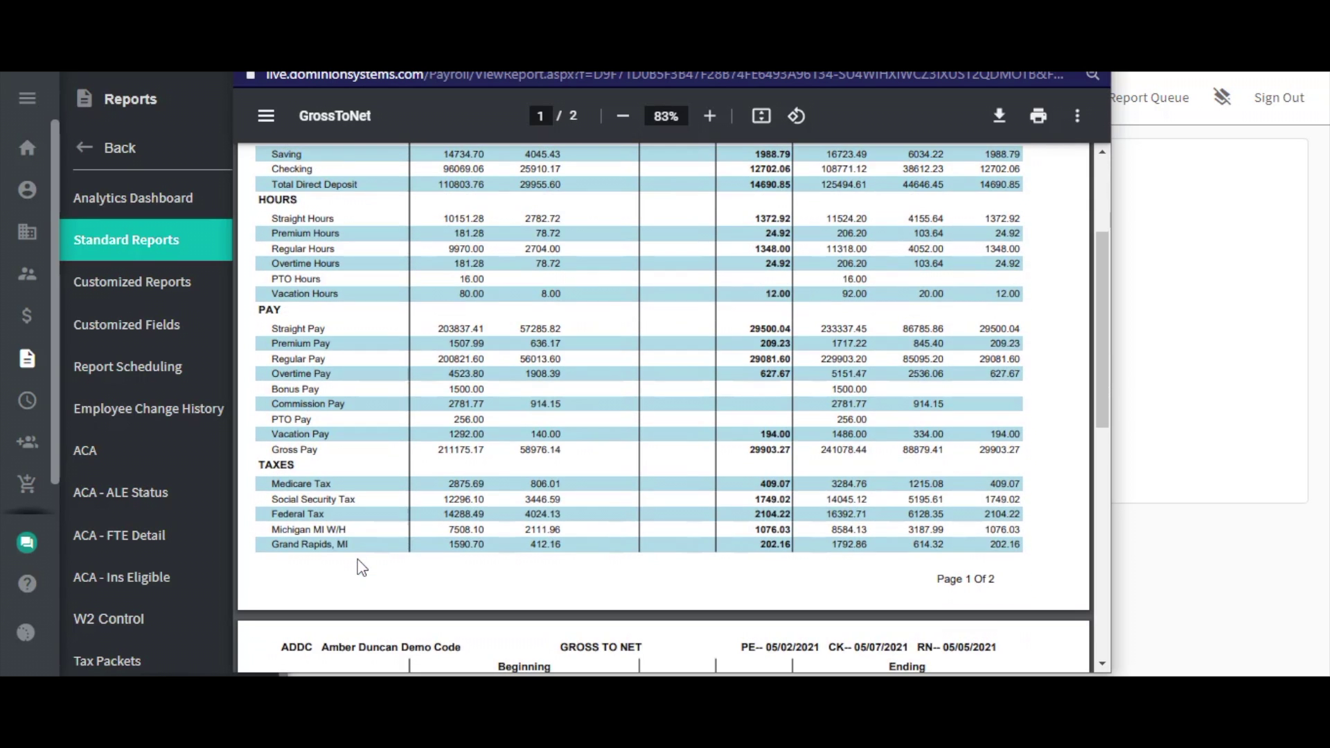
Review both Gross To Net pages, check the Bank Deposit value 28772.54, then close the viewer.
{"action": "scroll", "coordinate": [361, 567], "scroll_direction": "up", "scroll_amount": 3}
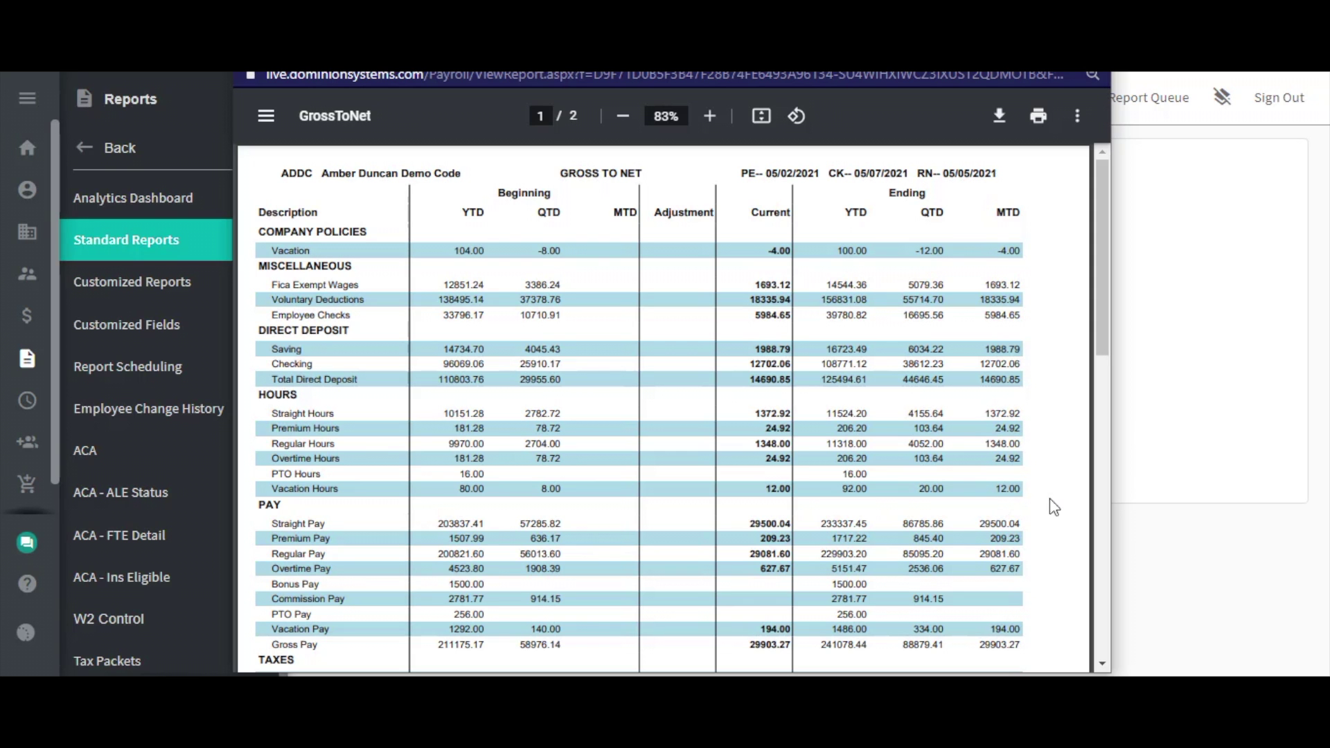
{"action": "scroll", "coordinate": [1066, 532], "scroll_direction": "down", "scroll_amount": 4}
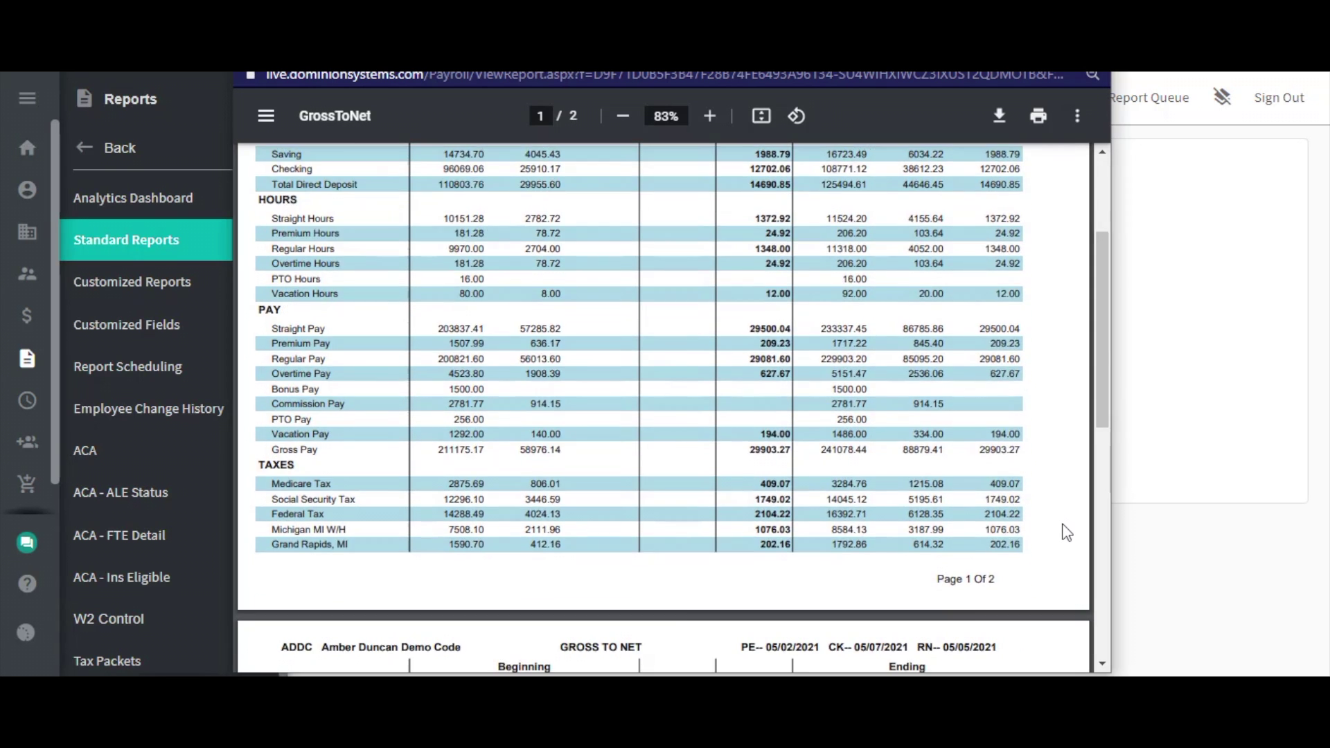
{"action": "scroll", "coordinate": [1066, 533], "scroll_direction": "down", "scroll_amount": 5}
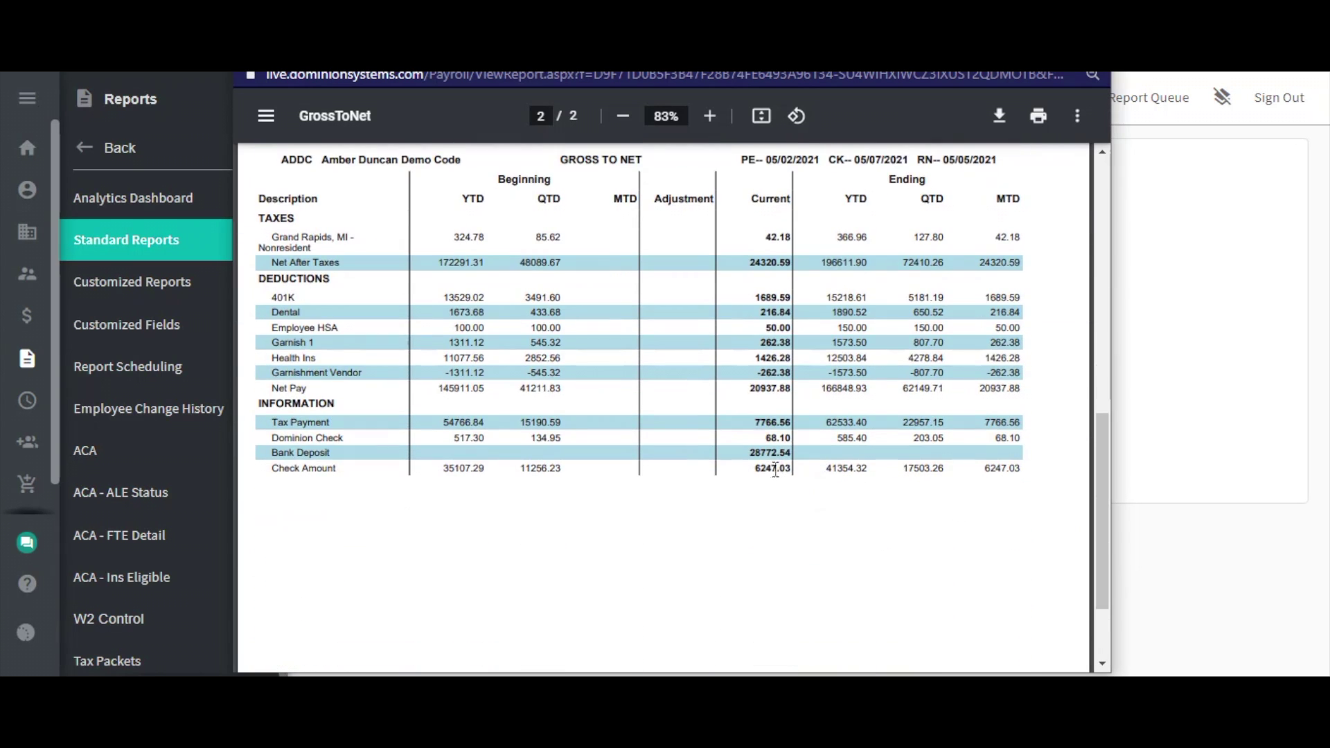
{"action": "left_click_drag", "start_coordinate": [750, 452], "coordinate": [800, 451]}
{"action": "left_click", "coordinate": [803, 451]}
{"action": "left_click", "coordinate": [1080, 70]}
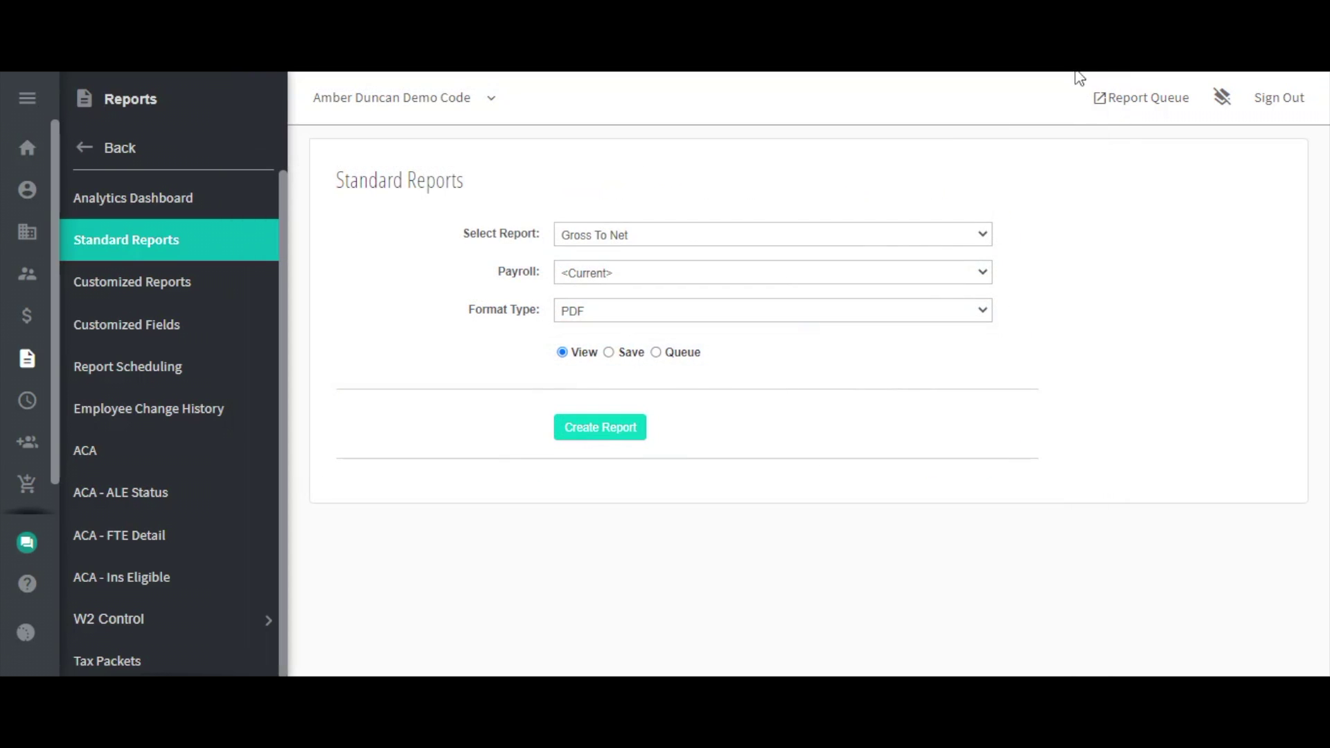
Choose the Employee Inquiry report and limit it to the first employee in the list.
{"action": "left_click", "coordinate": [890, 239]}
{"action": "left_click", "coordinate": [686, 419]}
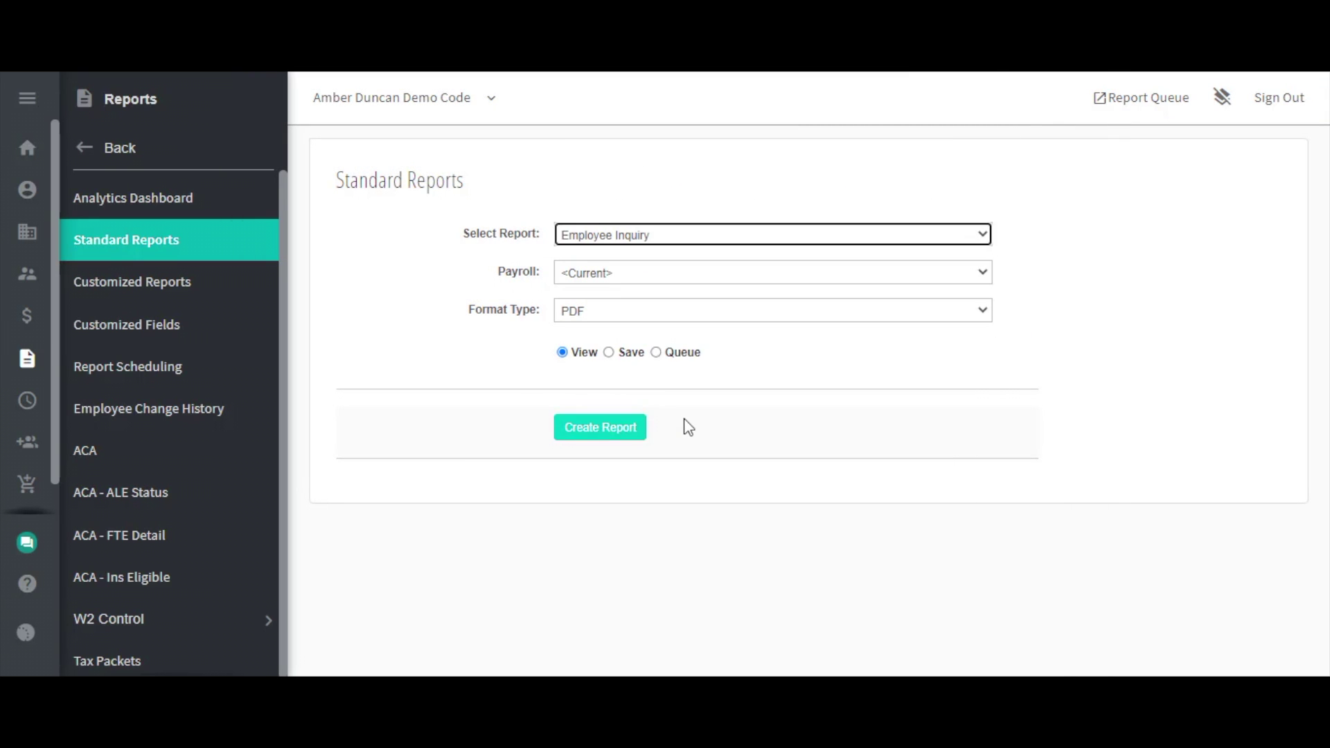
{"action": "left_click", "coordinate": [671, 347]}
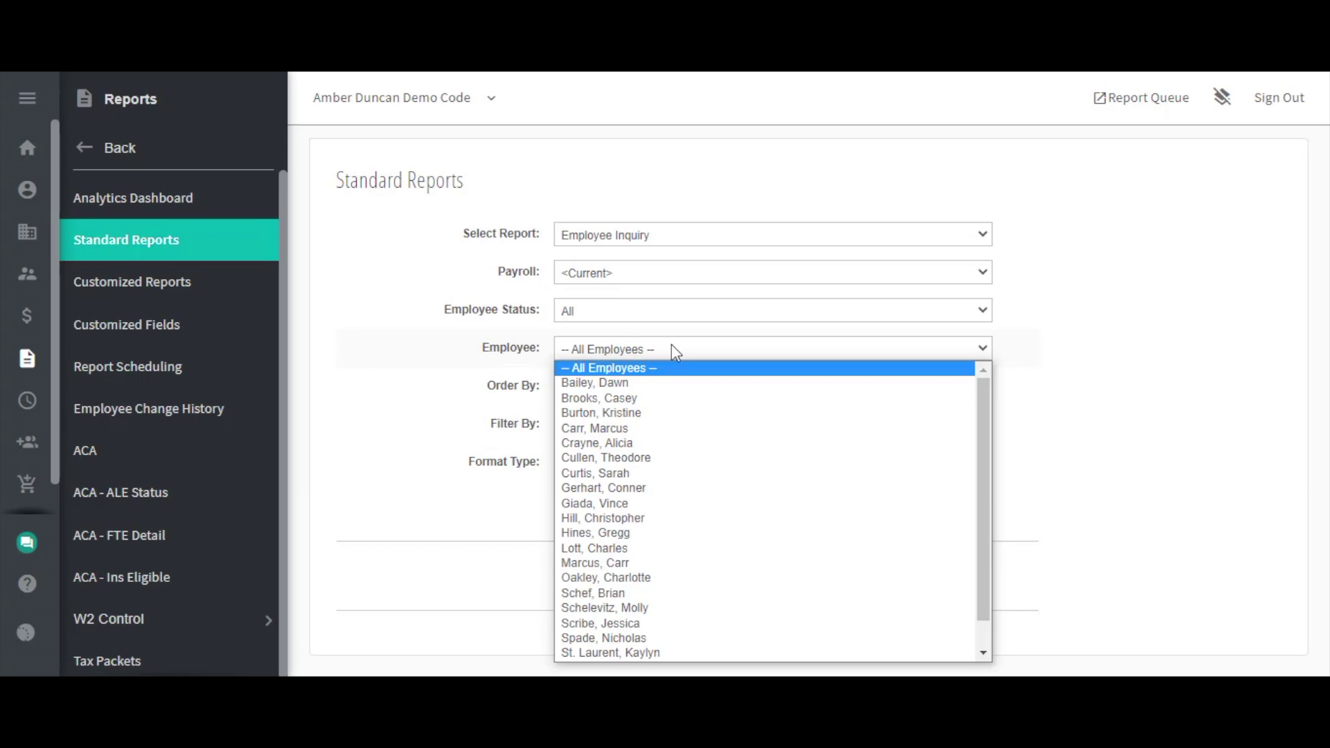
{"action": "left_click", "coordinate": [671, 348]}
{"action": "left_click", "coordinate": [673, 348]}
{"action": "left_click", "coordinate": [662, 385]}
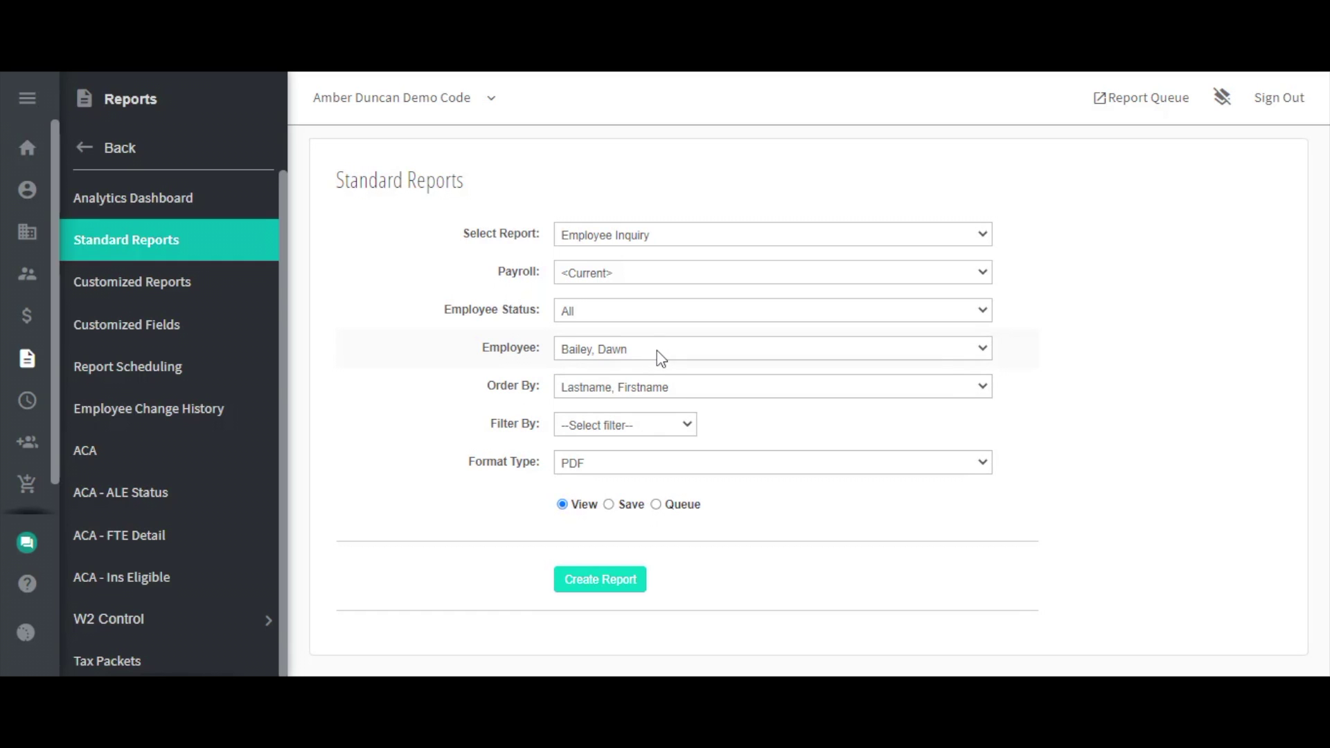
Leave the filter unchanged and create the Employee Inquiry PDF.
{"action": "left_click", "coordinate": [629, 425]}
{"action": "left_click", "coordinate": [628, 585]}
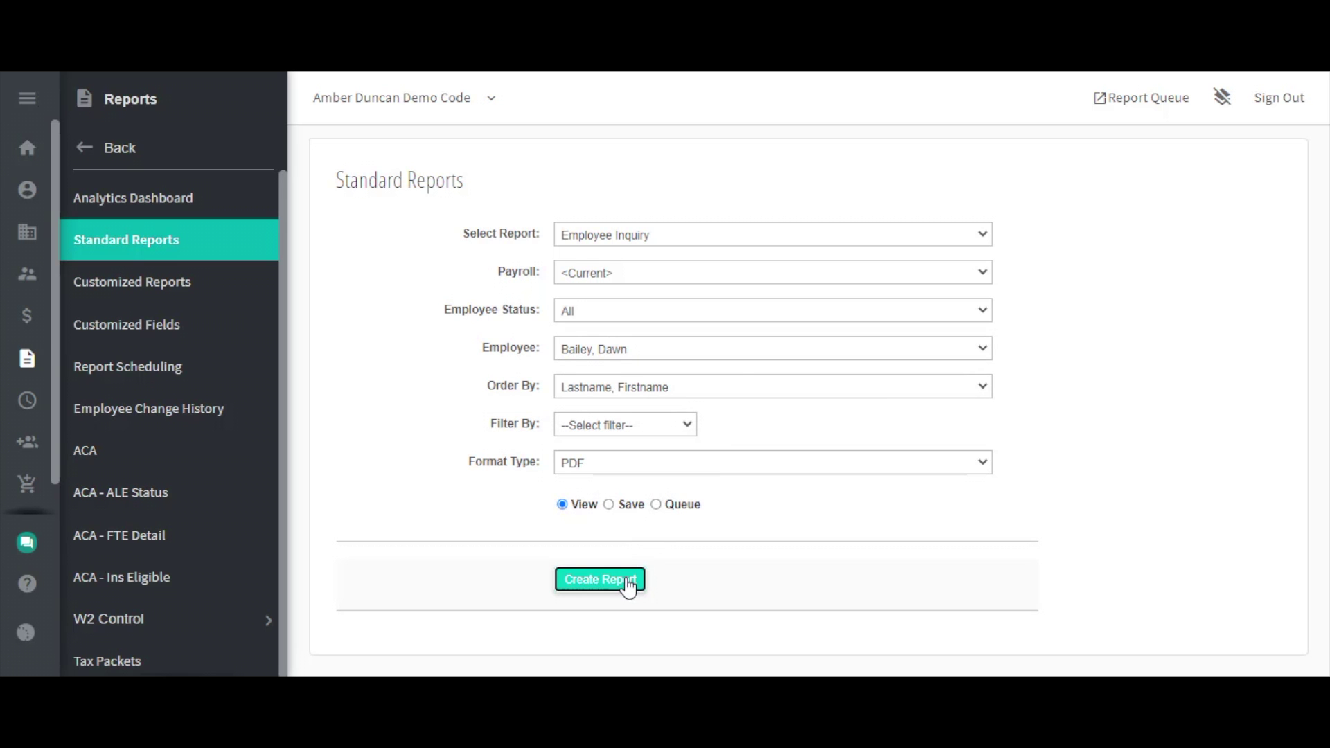
{"action": "left_click", "coordinate": [628, 585]}
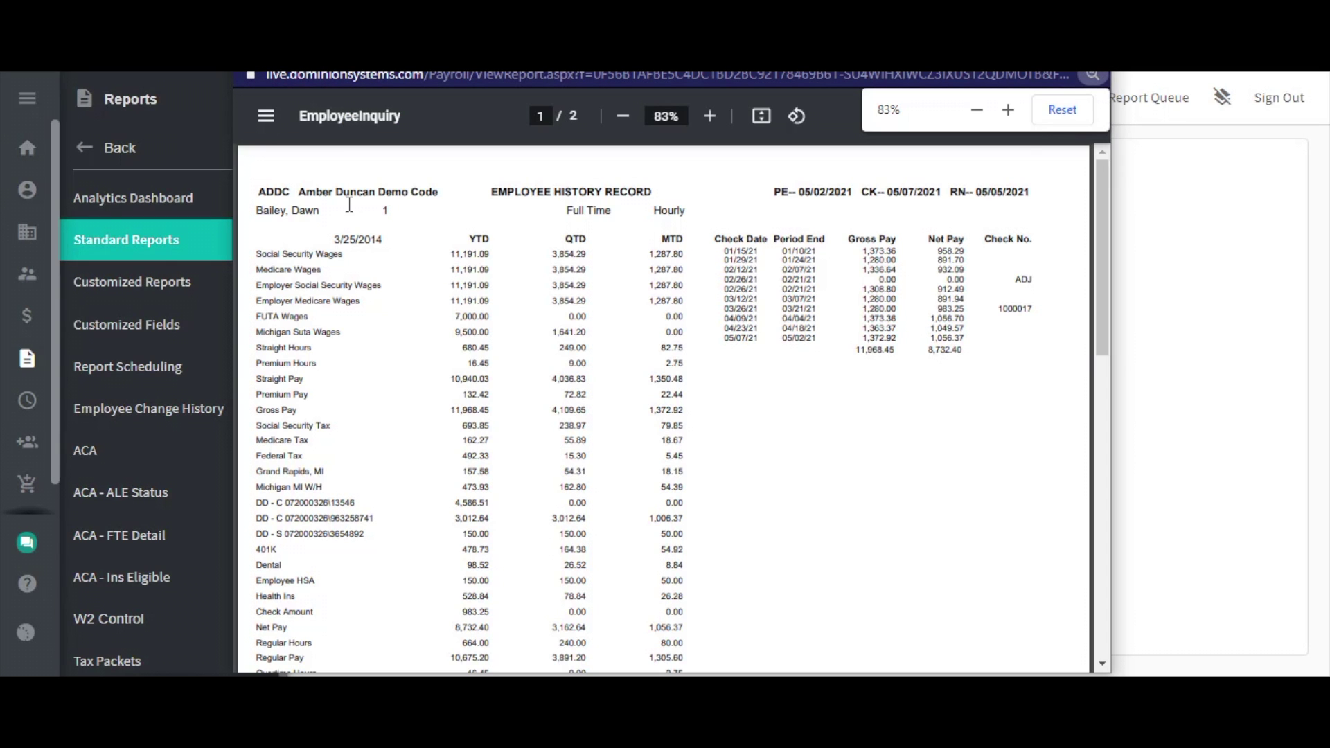
Scroll through the Employee Inquiry PDF showing 11,968.45 gross and 8,732.40 net pay for 2021.
{"action": "scroll", "coordinate": [408, 298], "scroll_direction": "down", "scroll_amount": 2}
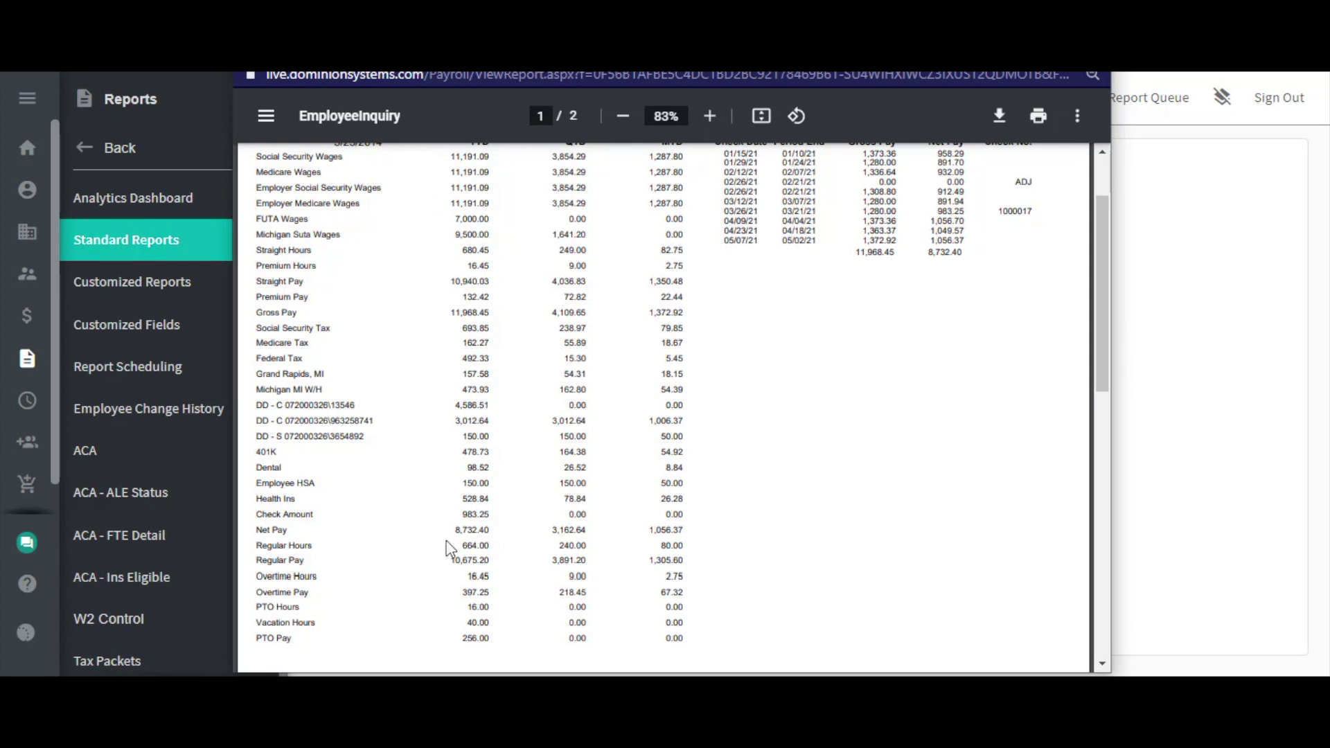
{"action": "scroll", "coordinate": [454, 526], "scroll_direction": "up", "scroll_amount": 2}
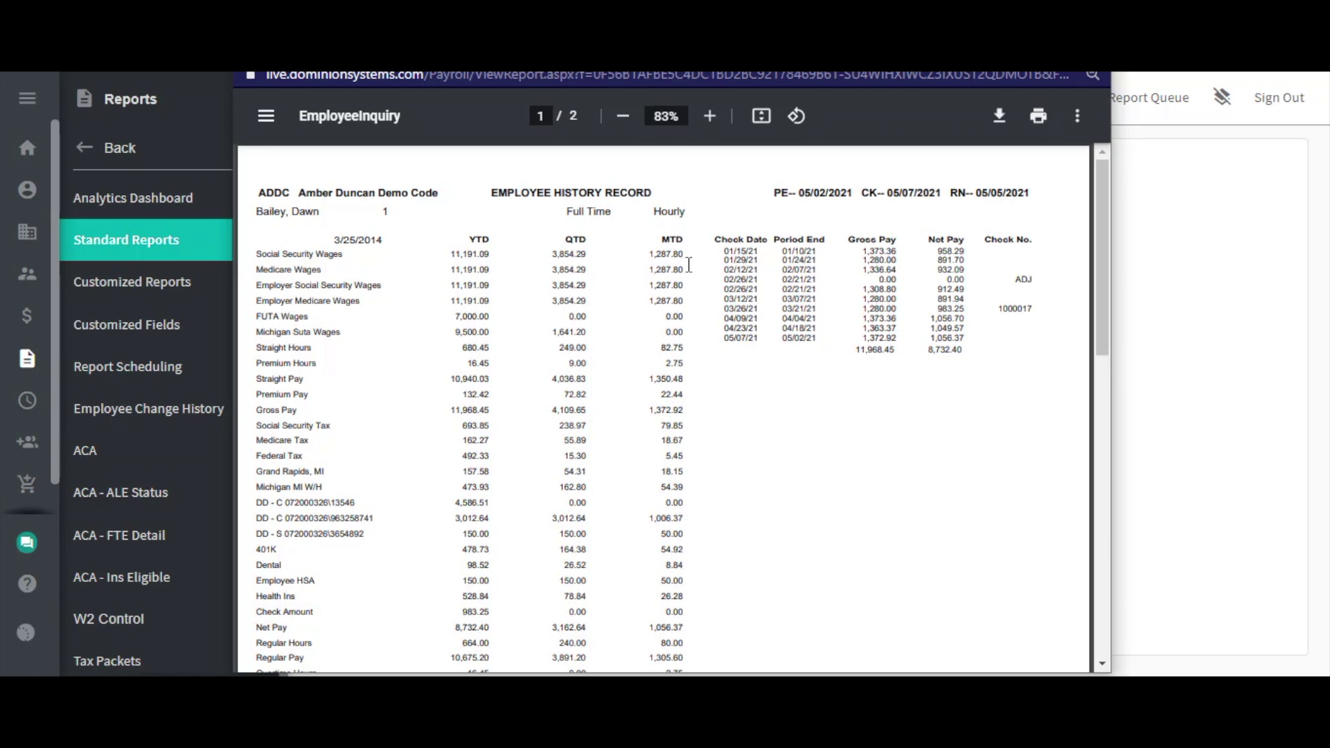
{"action": "scroll", "coordinate": [672, 512], "scroll_direction": "down", "scroll_amount": 2}
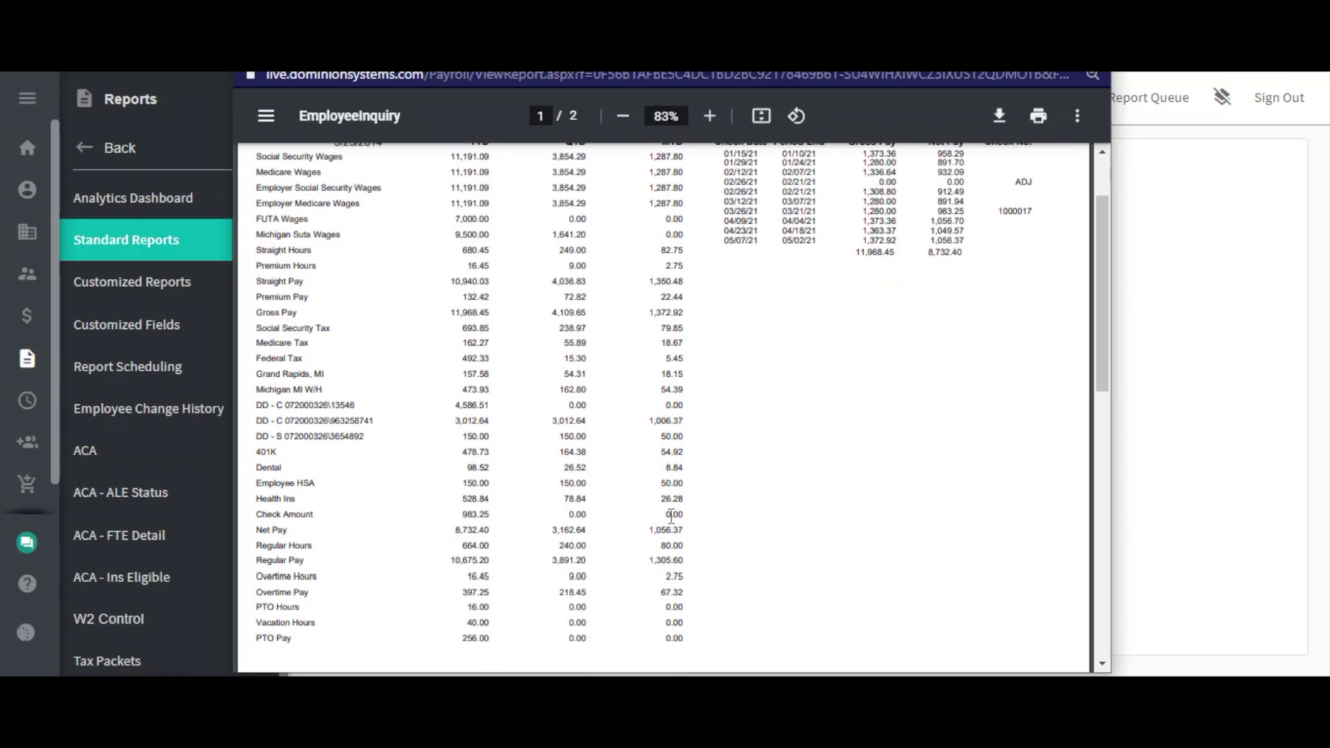
{"action": "scroll", "coordinate": [671, 516], "scroll_direction": "down", "scroll_amount": 6}
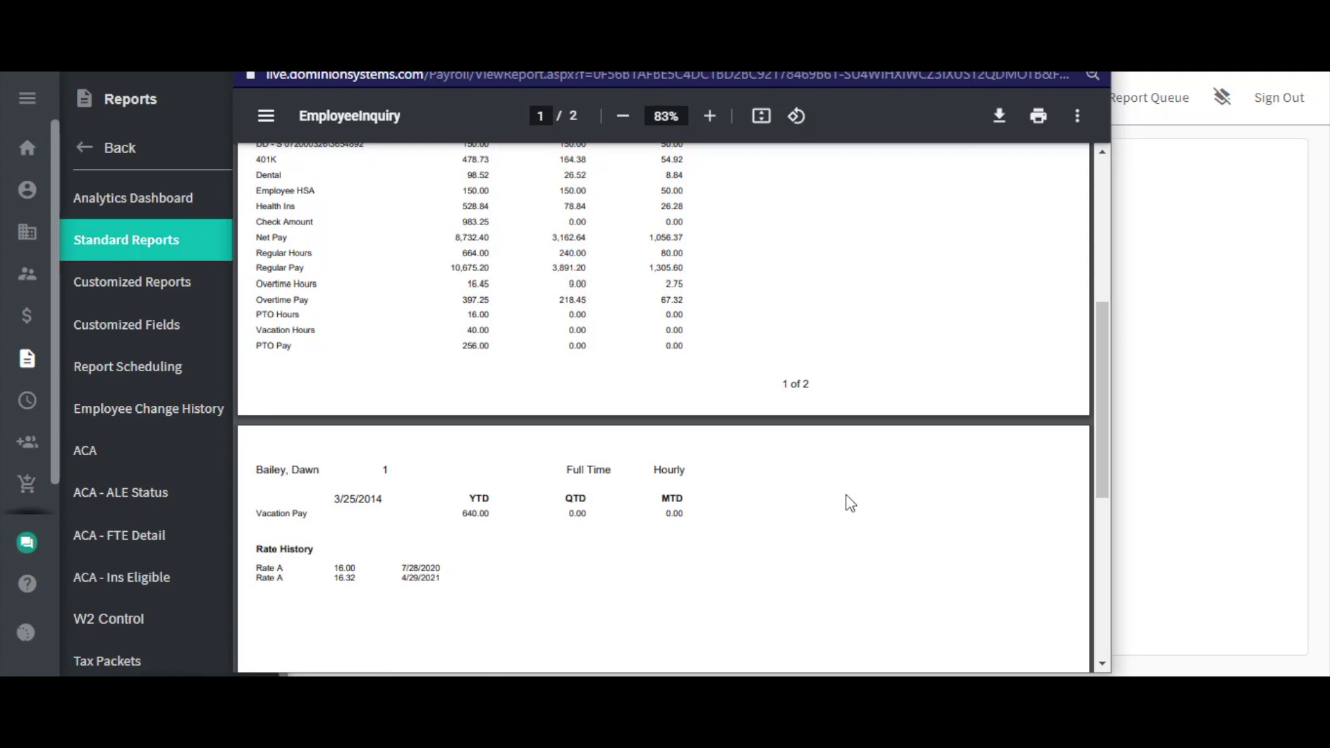
{"action": "scroll", "coordinate": [845, 495], "scroll_direction": "up", "scroll_amount": 3}
{"action": "scroll", "coordinate": [845, 494], "scroll_direction": "up", "scroll_amount": 2}
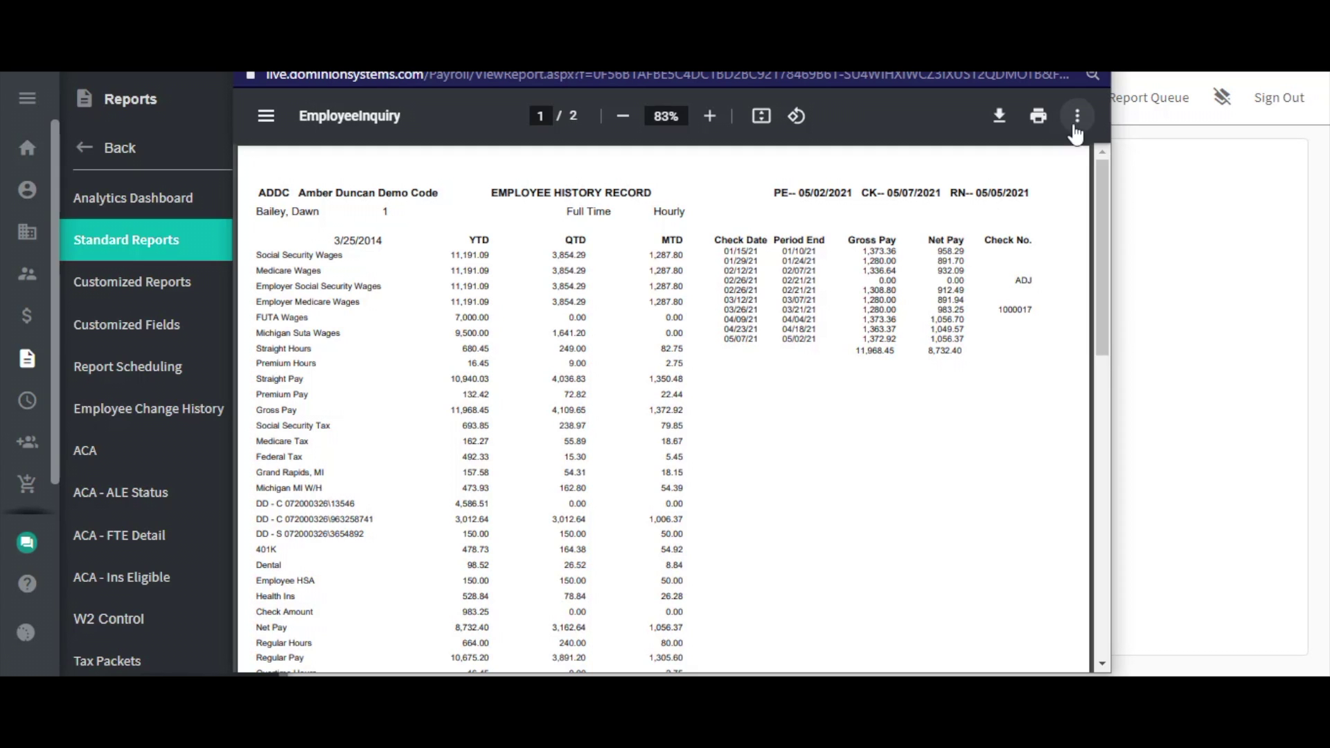
Close the Employee Inquiry viewer and create the Wage And Tax Analysis report as a PDF.
{"action": "left_click", "coordinate": [1061, 66]}
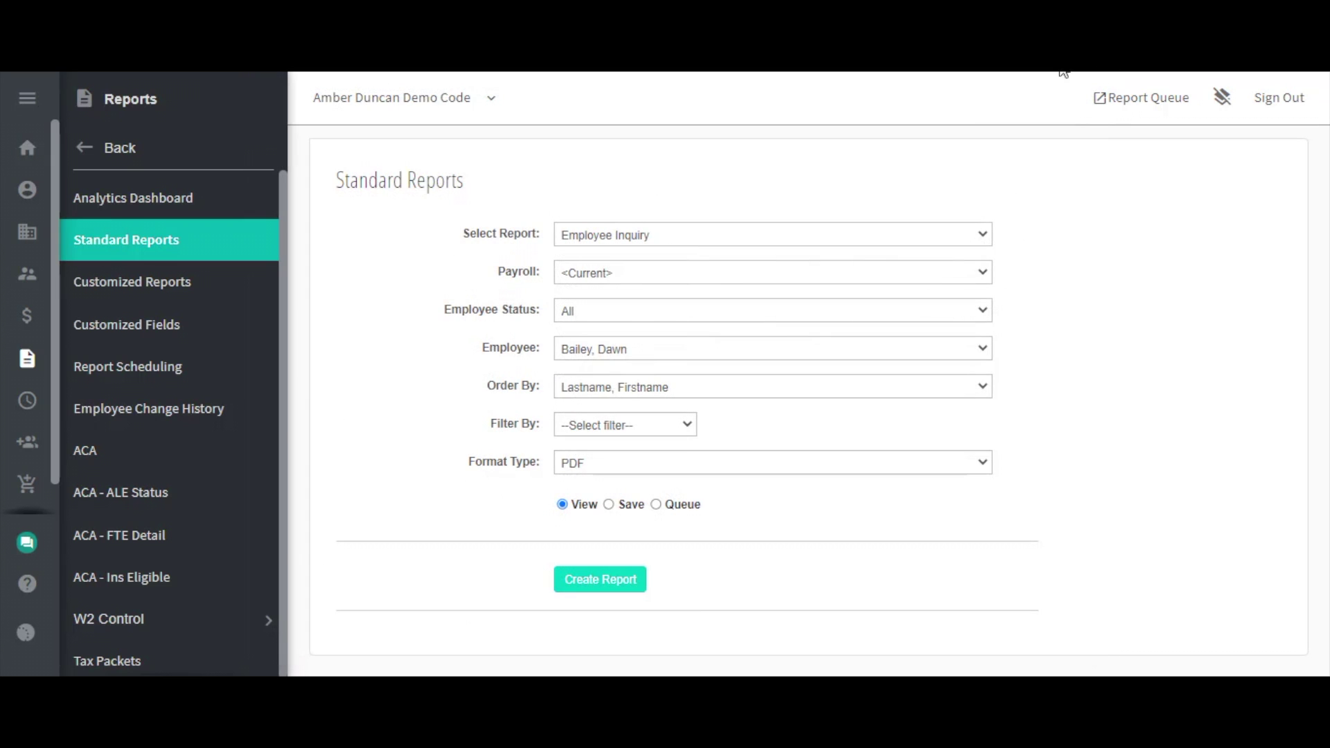
{"action": "left_click", "coordinate": [915, 234]}
{"action": "scroll", "coordinate": [849, 359], "scroll_direction": "down", "scroll_amount": 5}
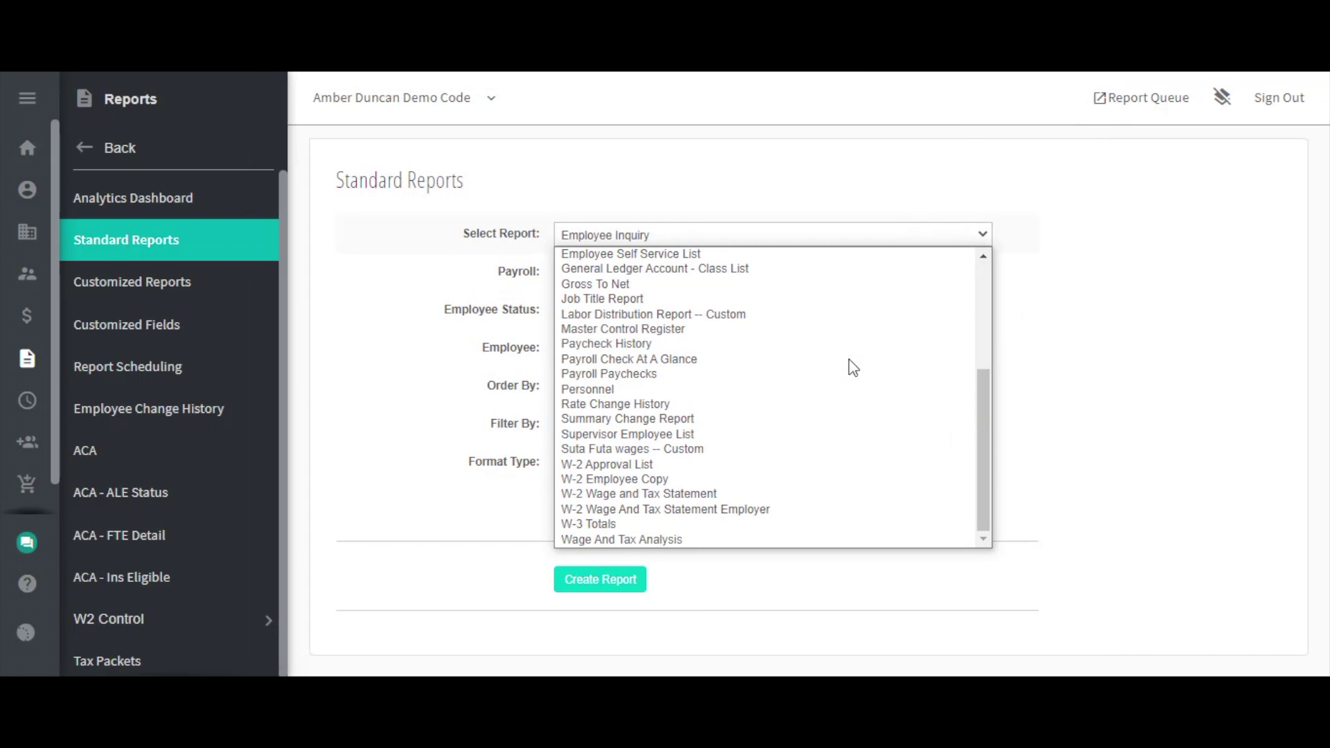
{"action": "left_click", "coordinate": [651, 540]}
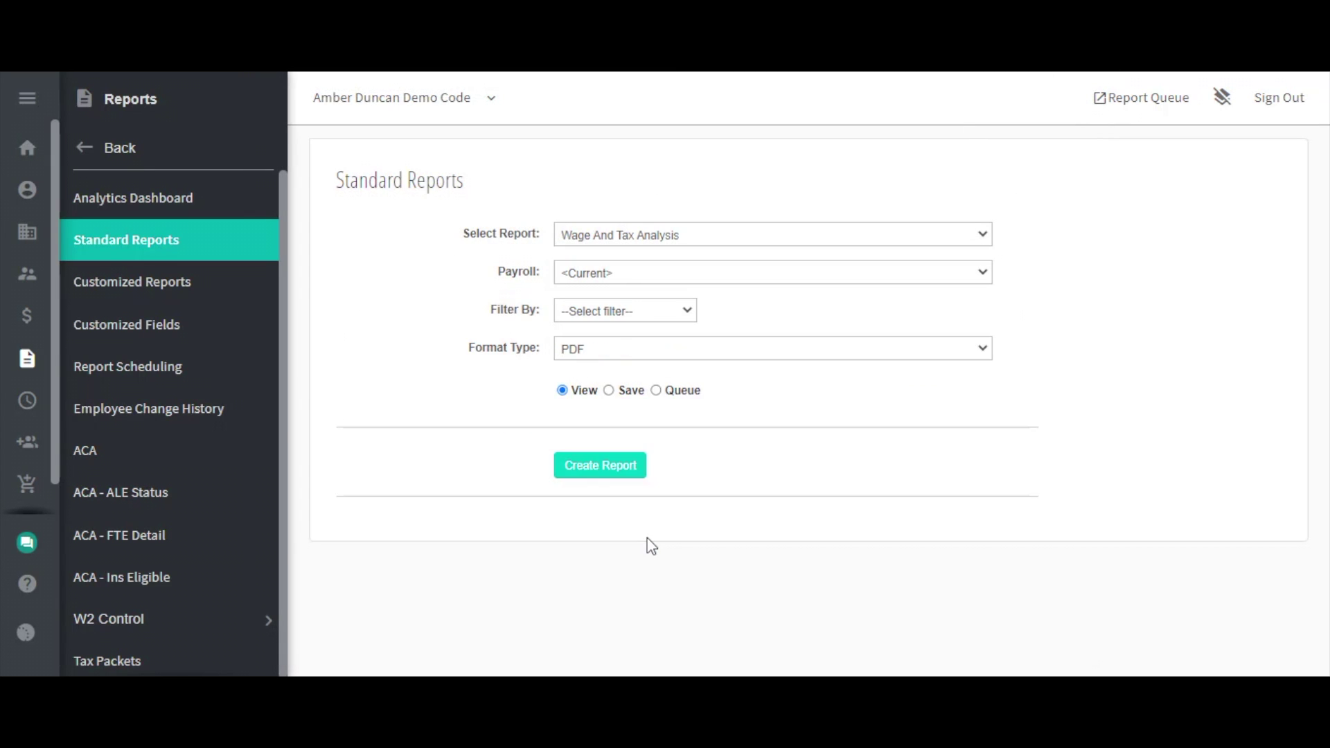
{"action": "left_click", "coordinate": [624, 471]}
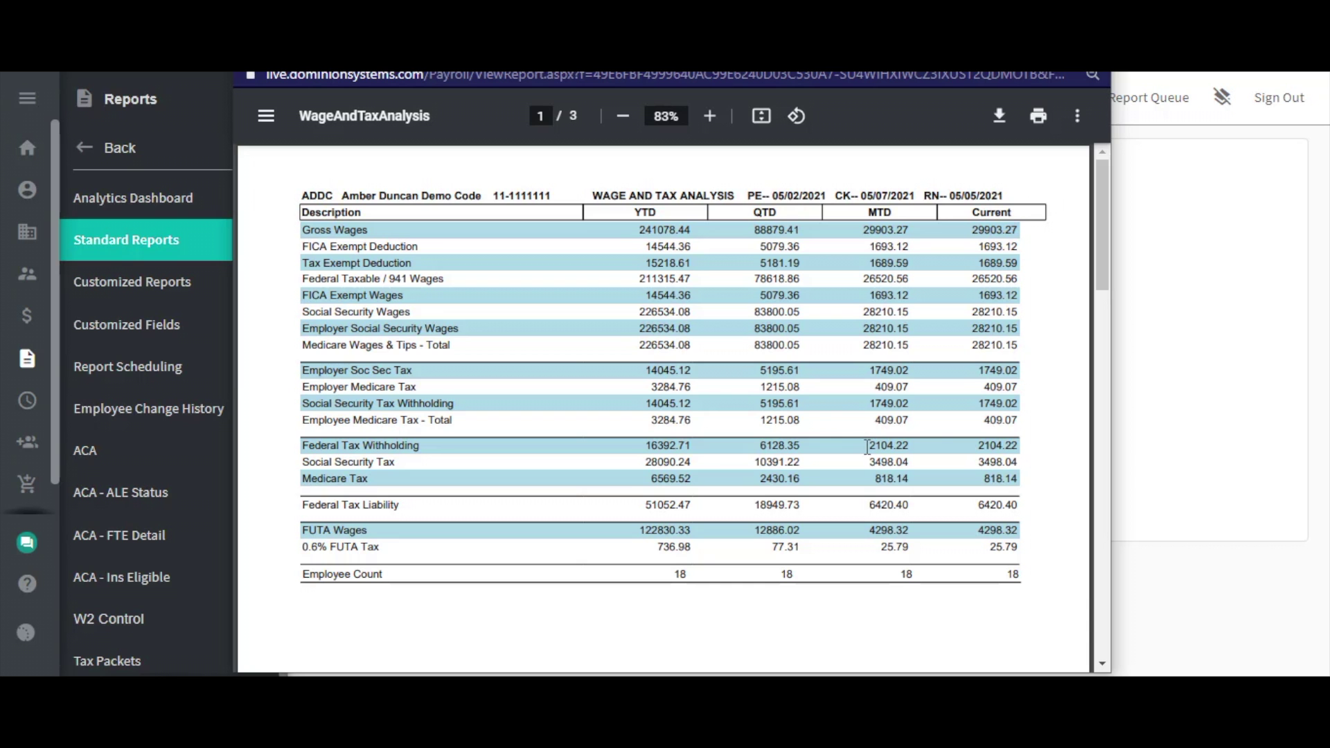
Scroll the Wage And Tax Analysis PDF past the Michigan figures to the page 3 Grand Rapids tax breakdown.
{"action": "scroll", "coordinate": [1060, 435], "scroll_direction": "down", "scroll_amount": 2}
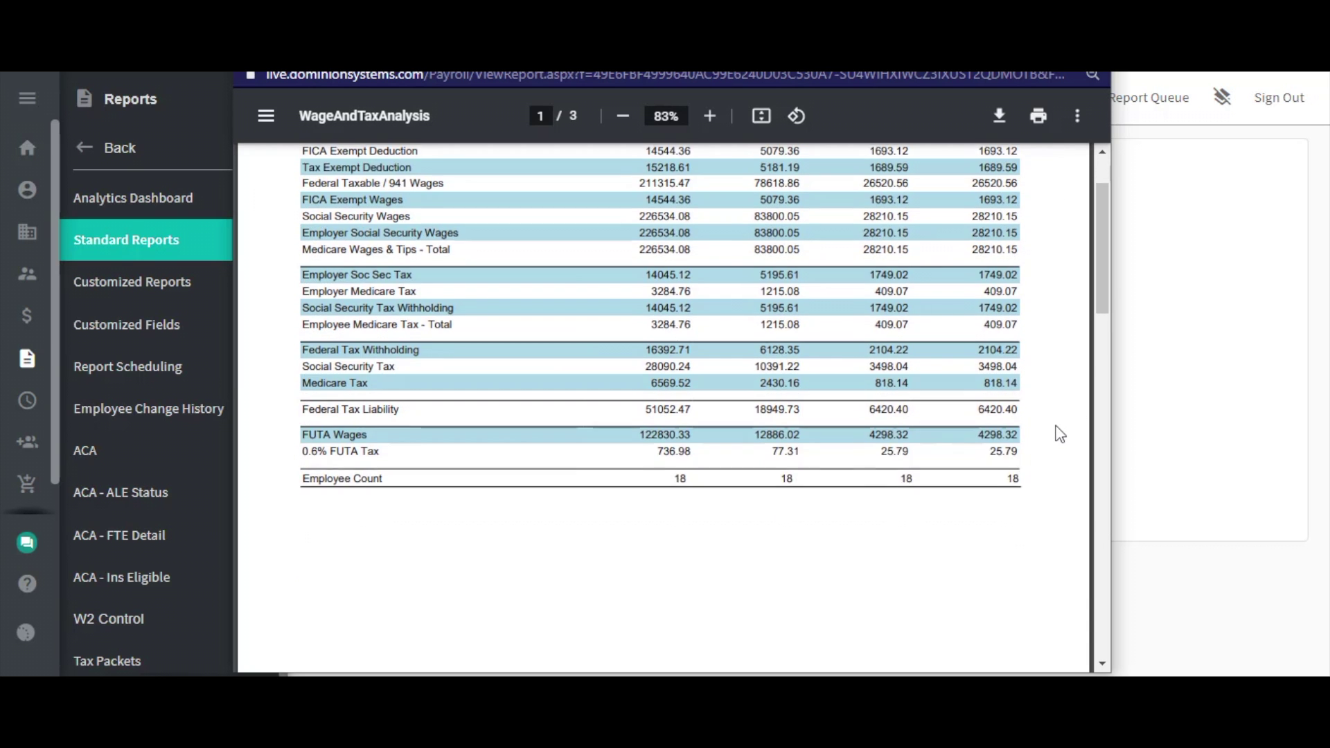
{"action": "scroll", "coordinate": [1060, 434], "scroll_direction": "down", "scroll_amount": 8}
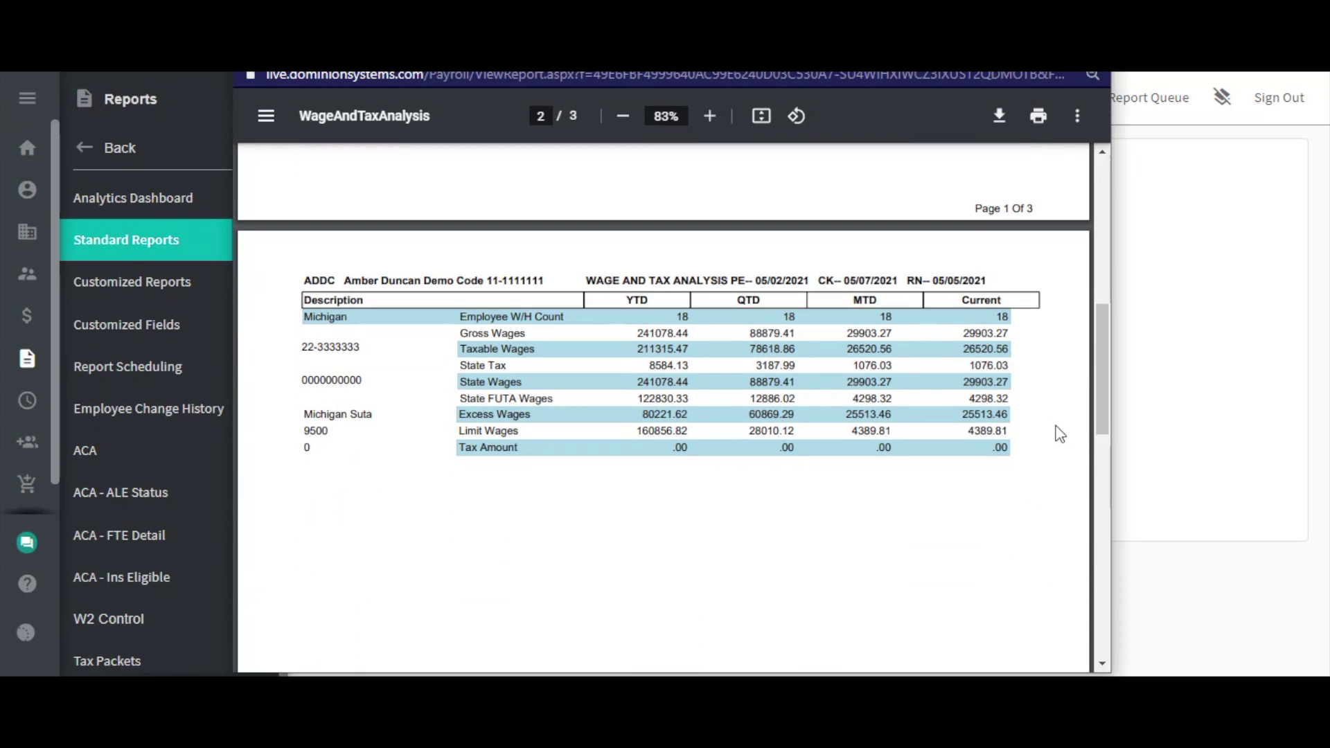
{"action": "scroll", "coordinate": [1060, 434], "scroll_direction": "down", "scroll_amount": 2}
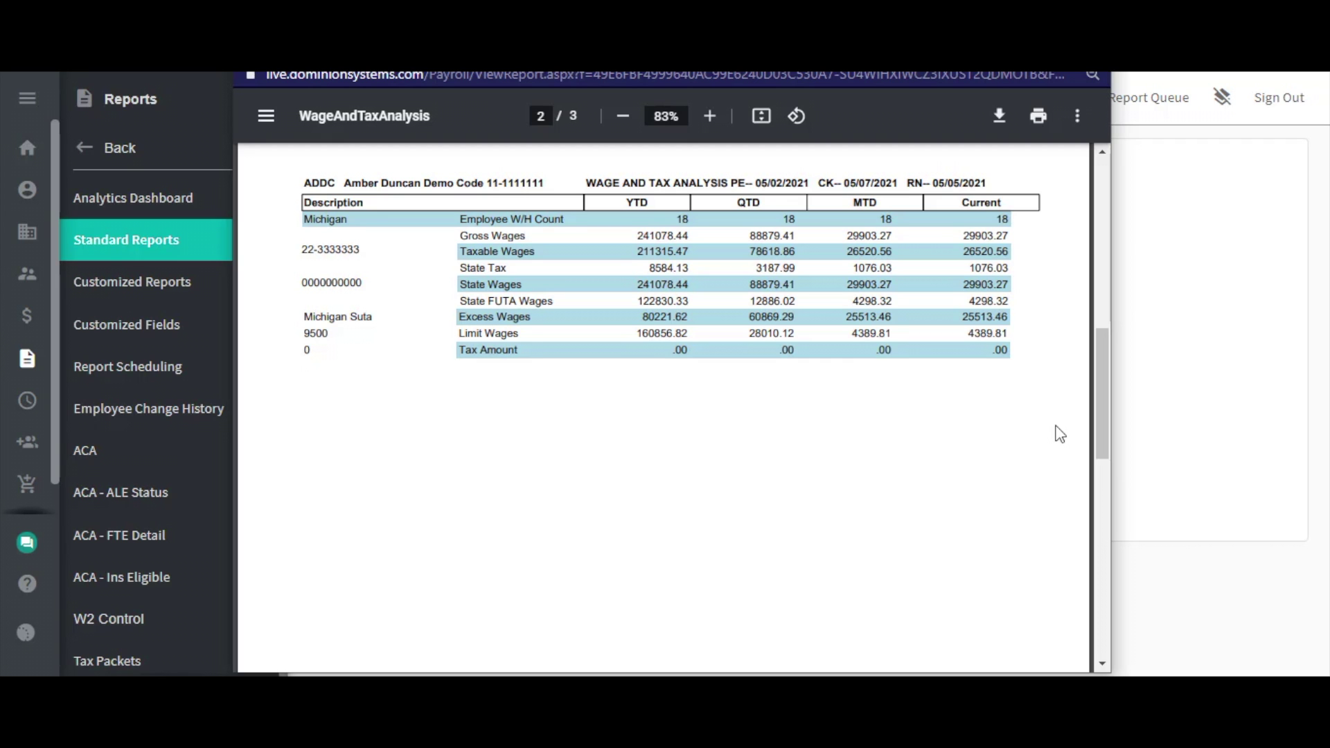
{"action": "scroll", "coordinate": [1060, 435], "scroll_direction": "down", "scroll_amount": 12}
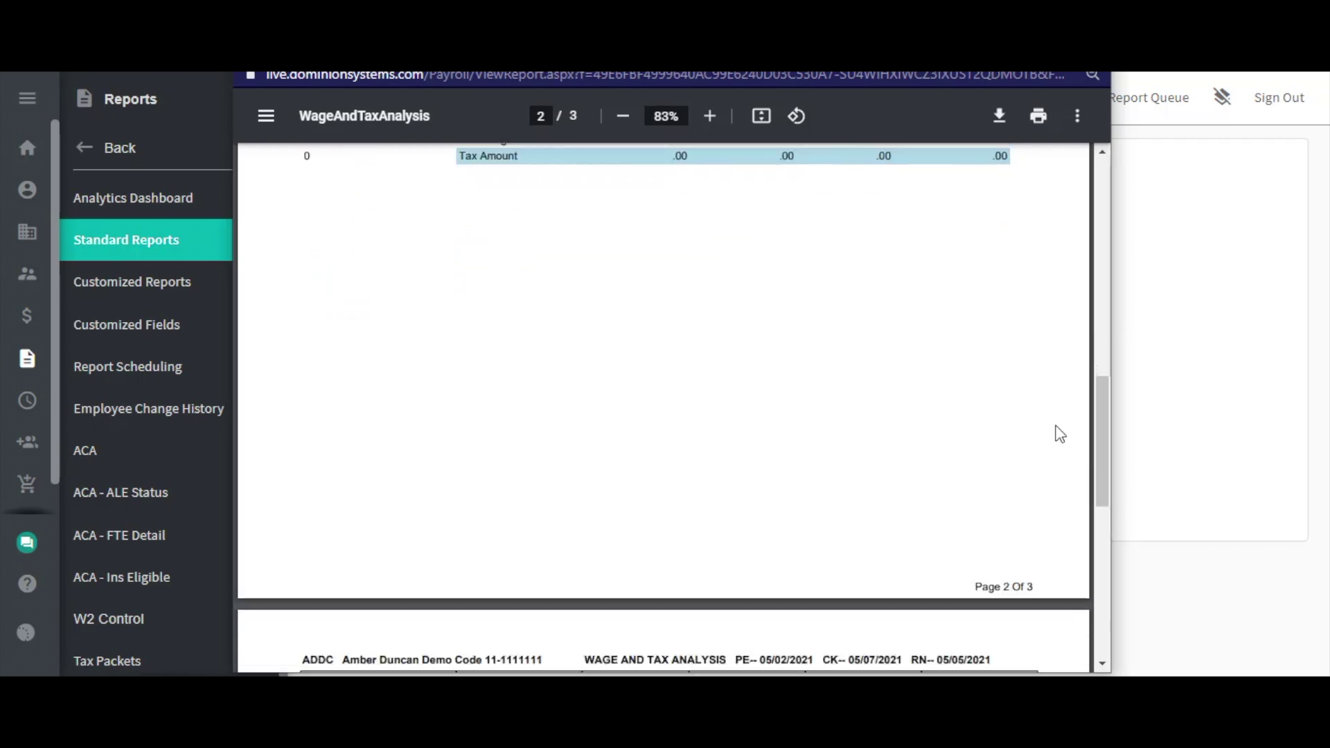